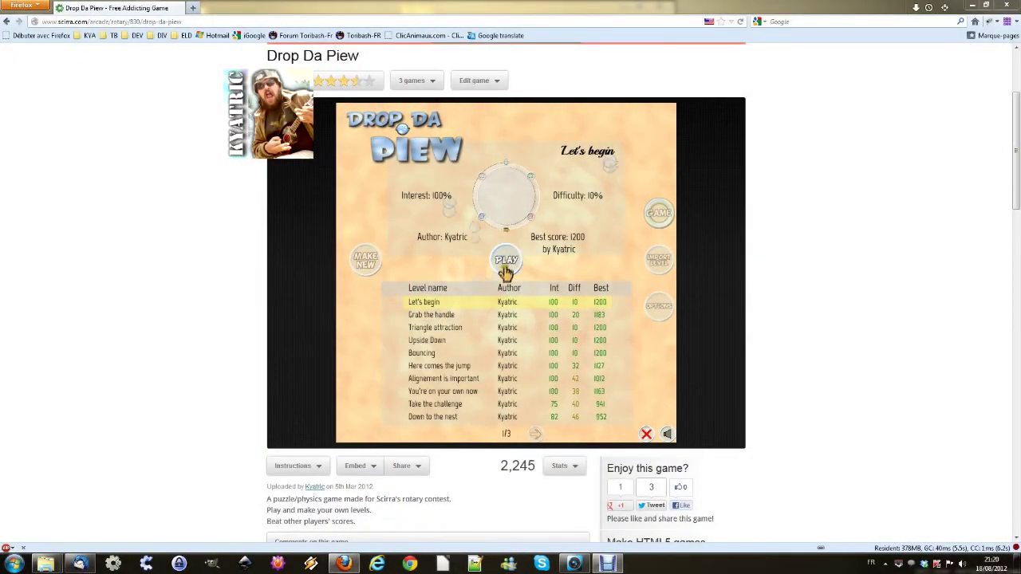
Play Drop Da Piew's Let's begin level by dropping a piew into the rotary ring.
click(506, 267)
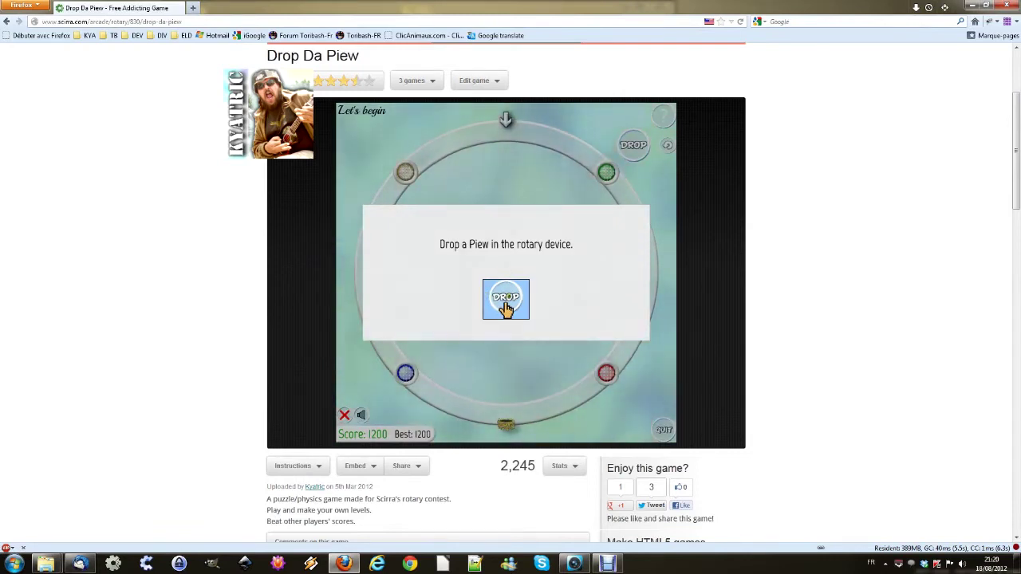
click(505, 302)
click(633, 158)
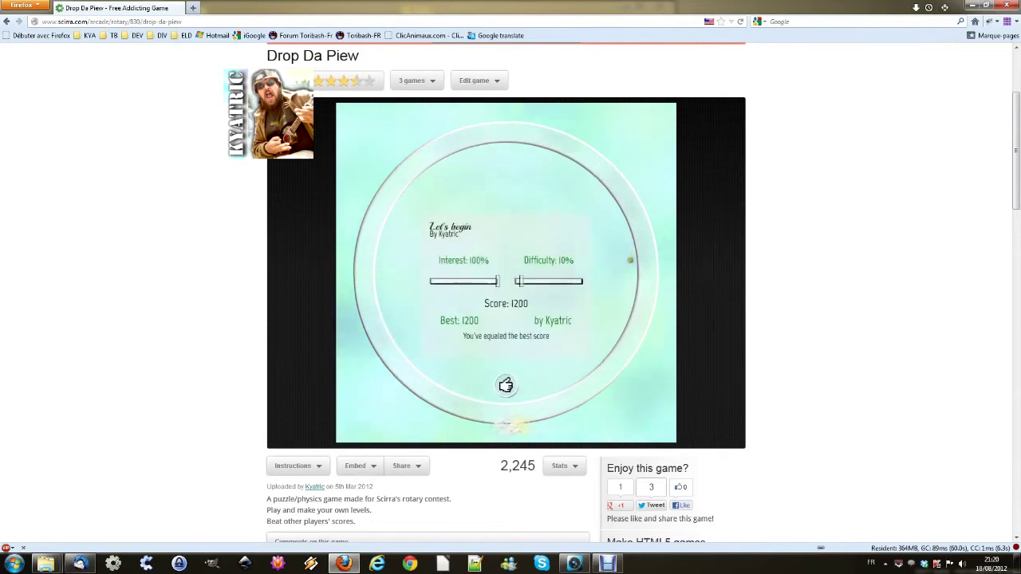
Return to the level list and launch the Grab the handle level.
click(506, 388)
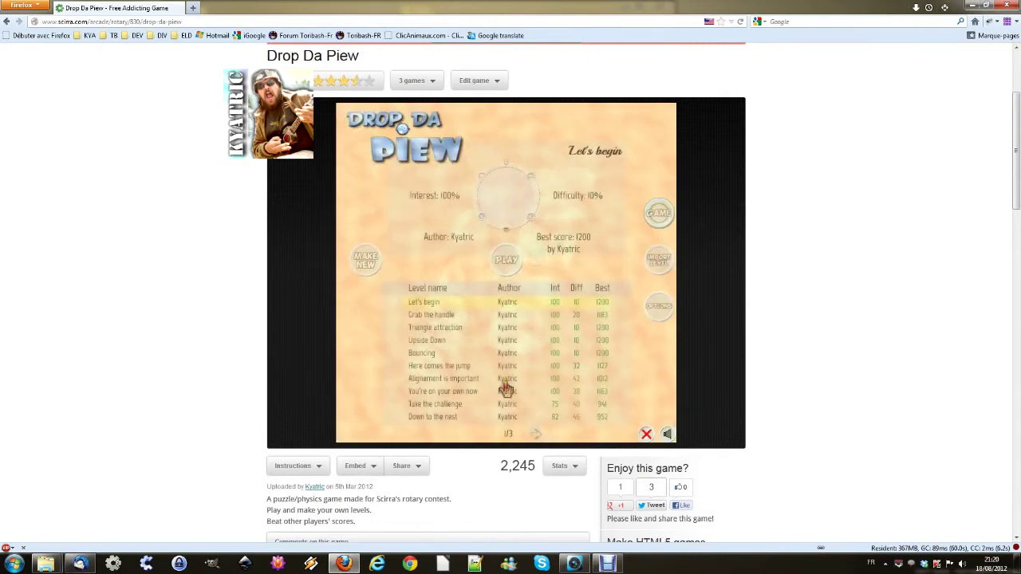
click(452, 322)
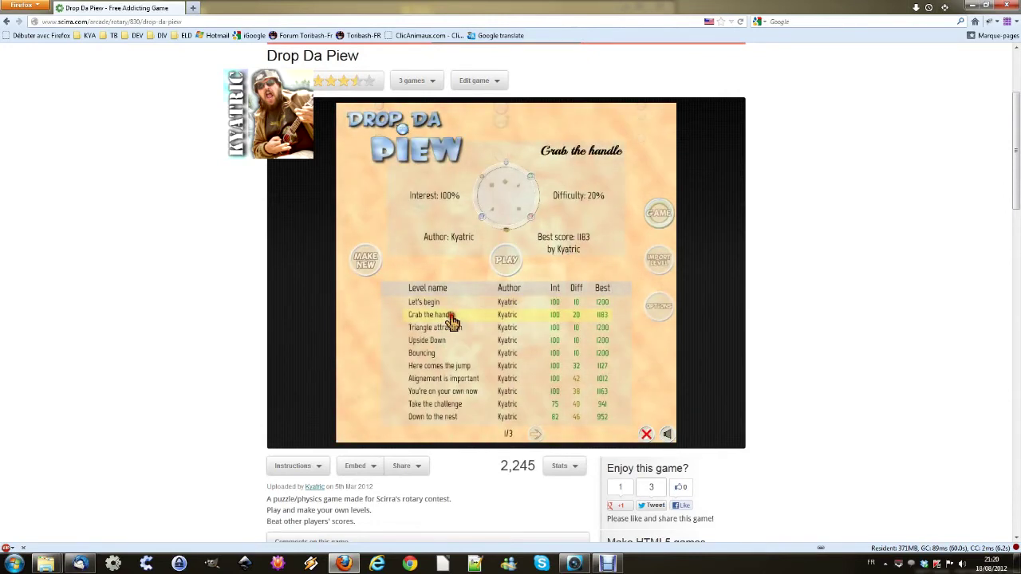
click(506, 257)
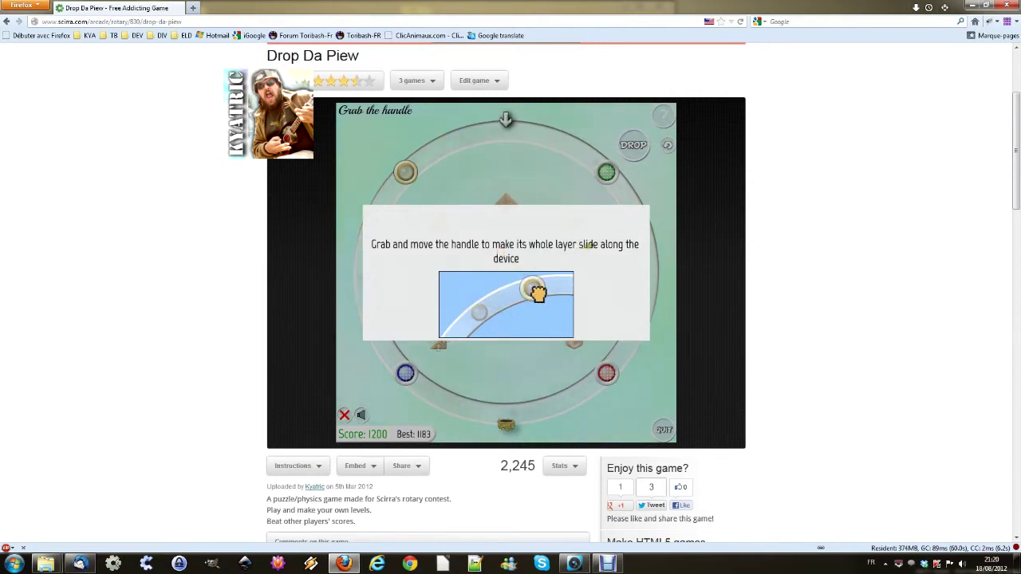
click(574, 223)
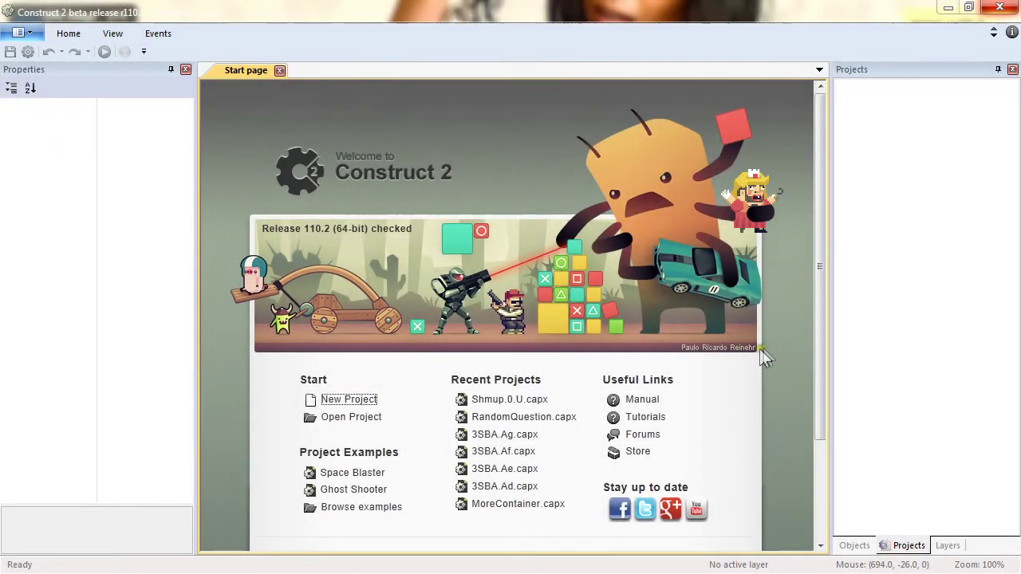
Create a project from the New empty project template, giving Layout 1 and Event sheet 1.
click(349, 400)
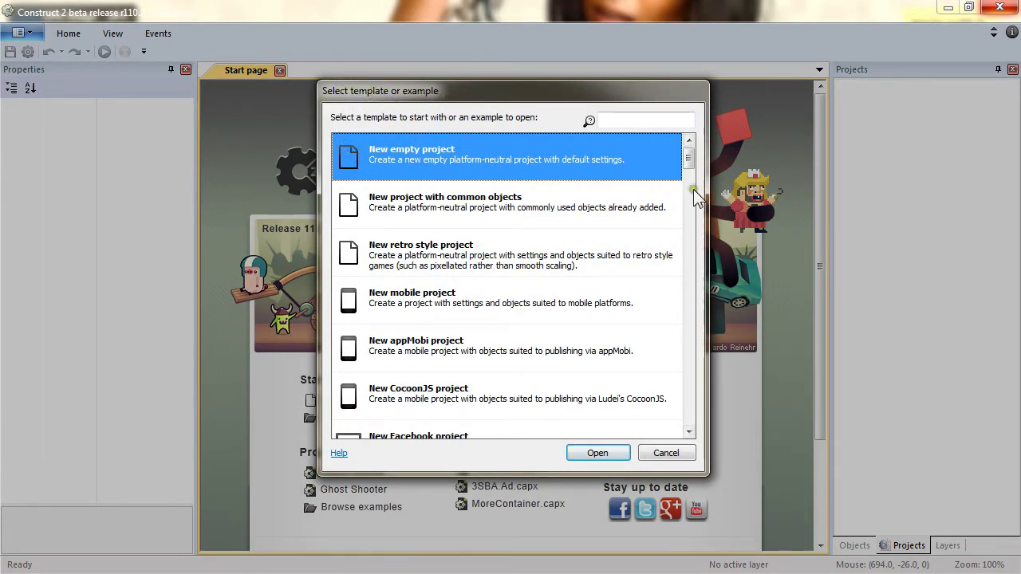
mouse_move(692, 160)
mouse_down()
mouse_move(690, 213)
mouse_move(692, 160)
mouse_up()
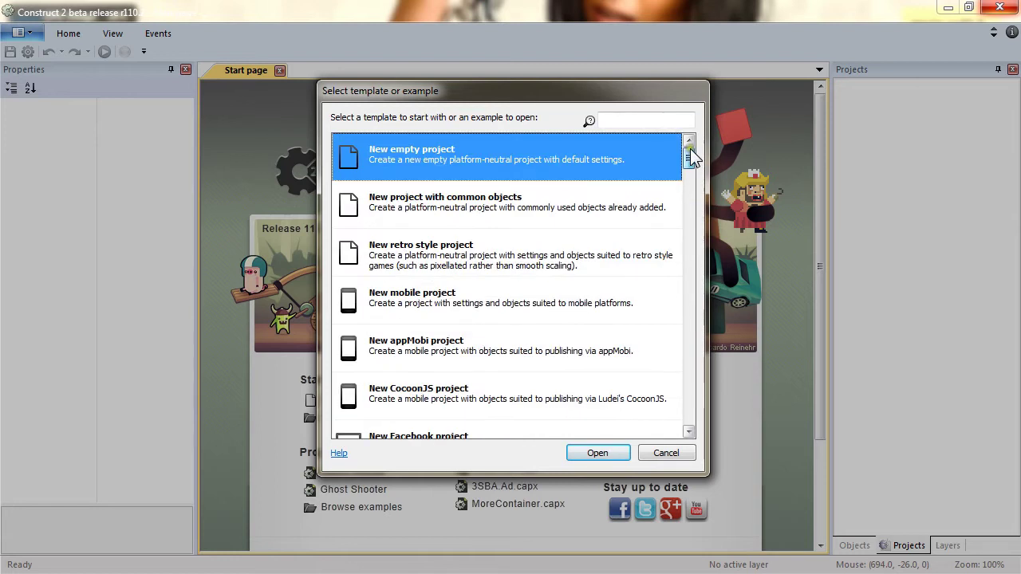
click(416, 159)
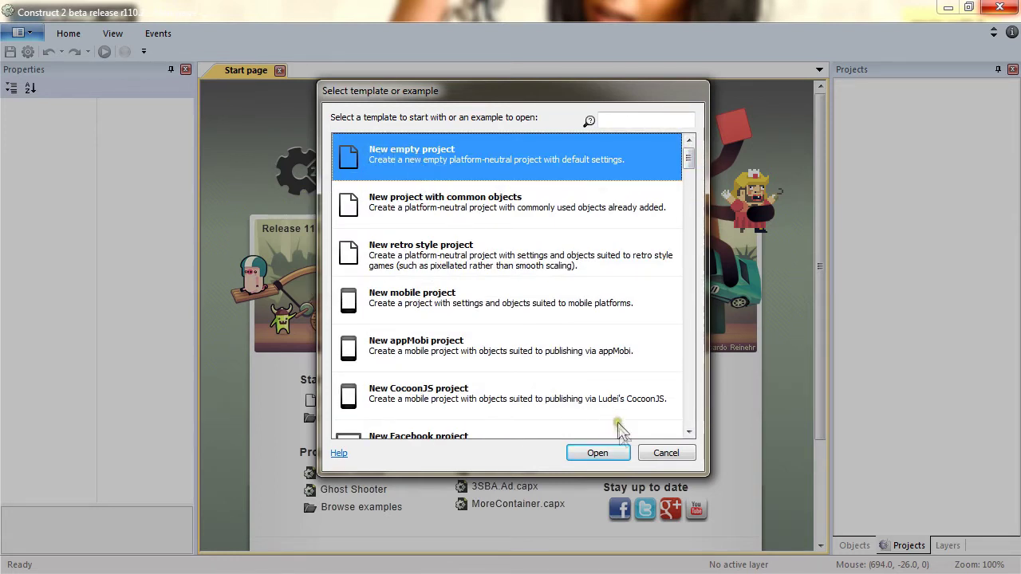
click(606, 451)
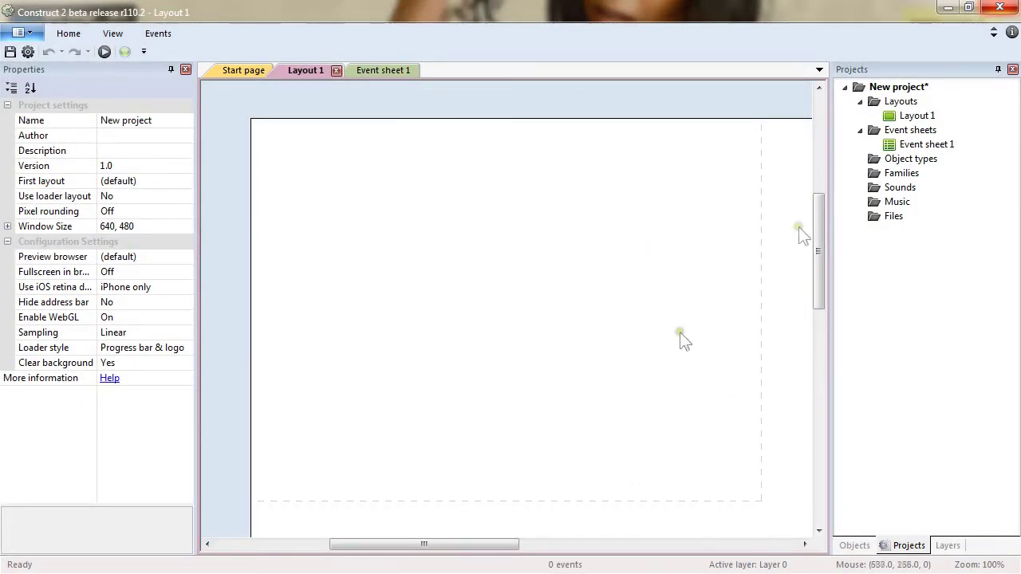
Detach the Projects panel into a floating window, leaving the project name unchanged.
click(885, 56)
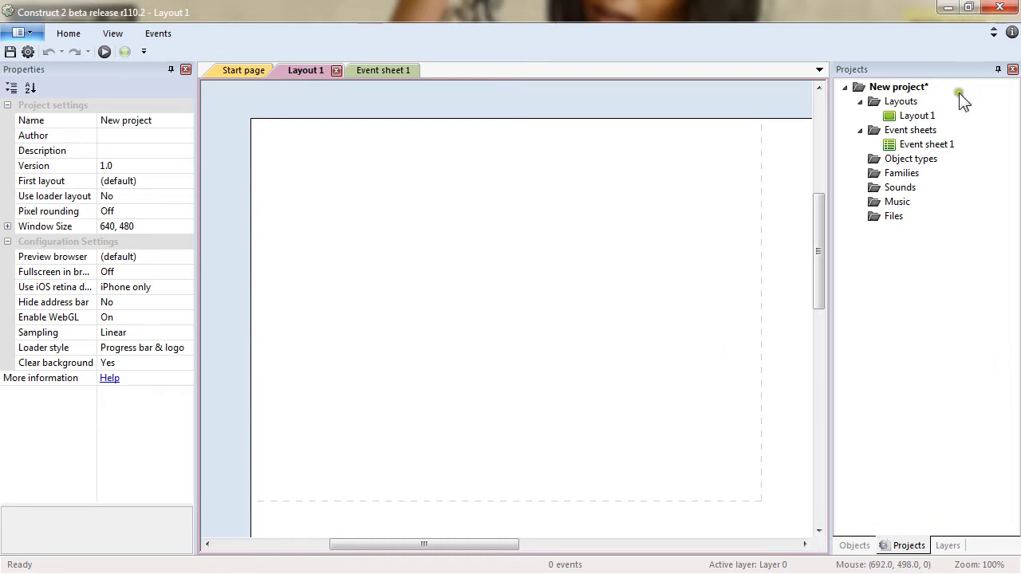
drag(912, 68, 997, 317)
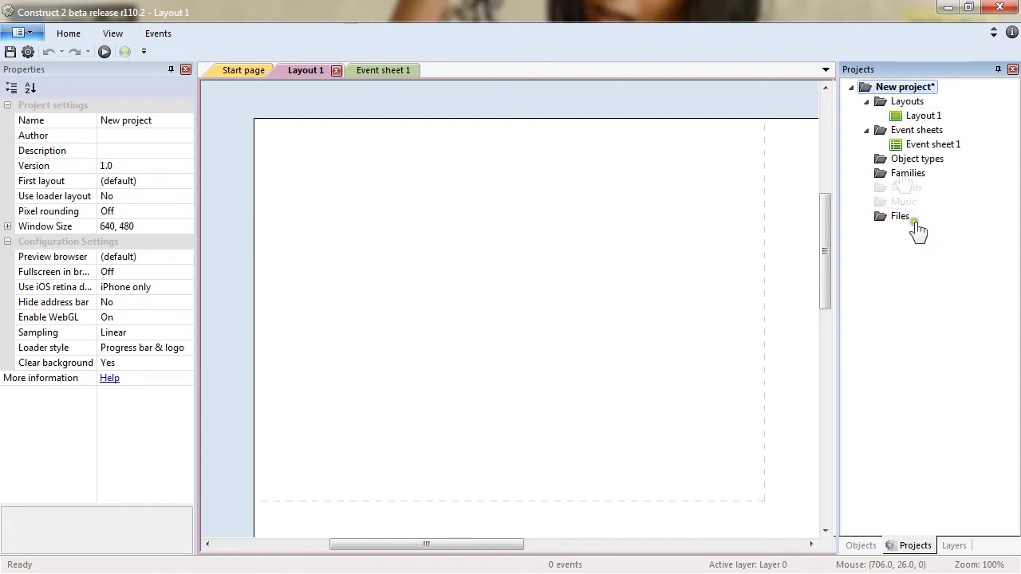
click(905, 88)
key(Escape)
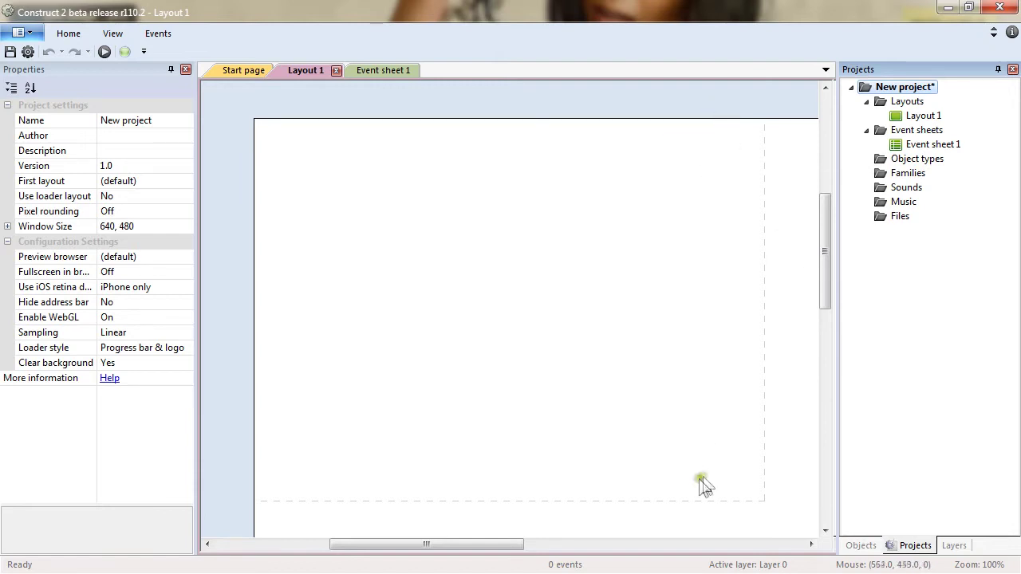
Show Layout 1's properties: 1280 x 1024 size with 500, 500 margins.
drag(486, 547, 496, 569)
click(922, 117)
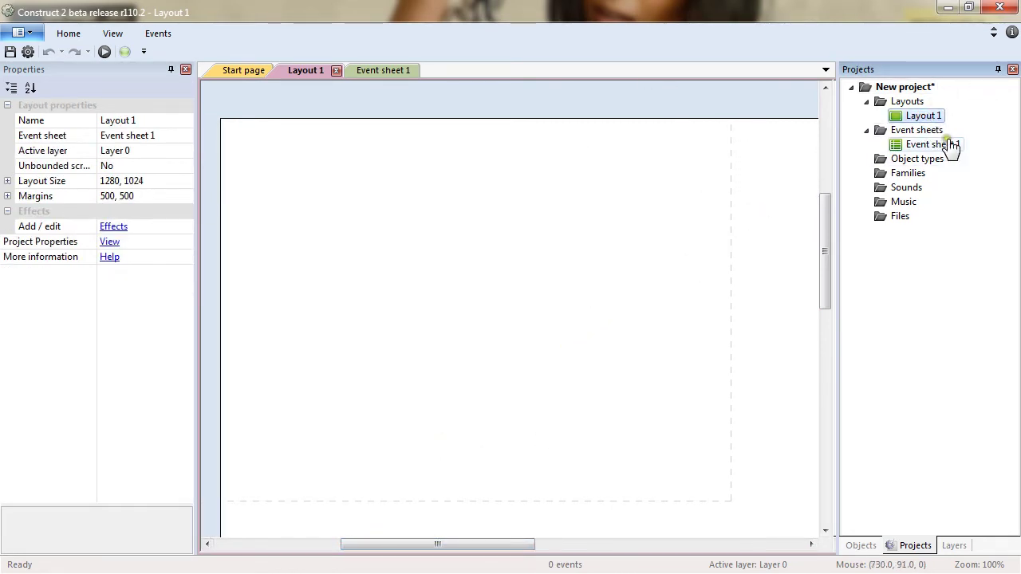
click(943, 145)
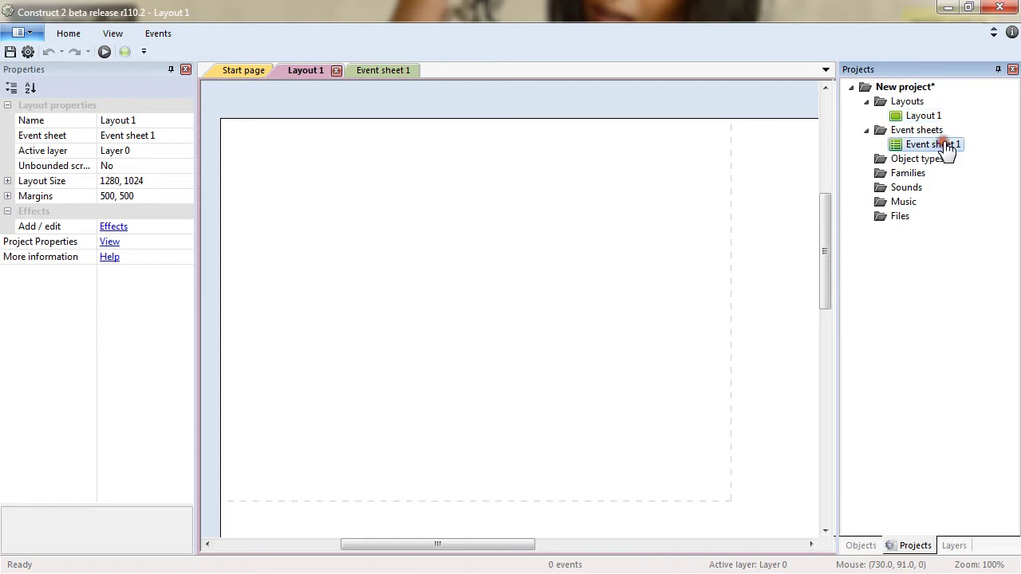
View the empty Event sheet 1, then return to the Layout 1 canvas.
click(384, 67)
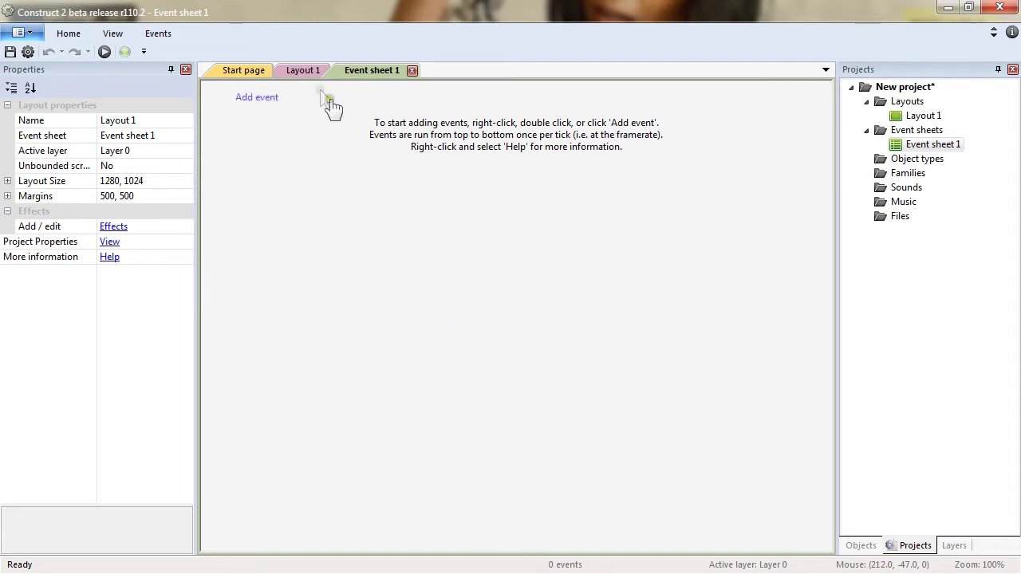
click(304, 72)
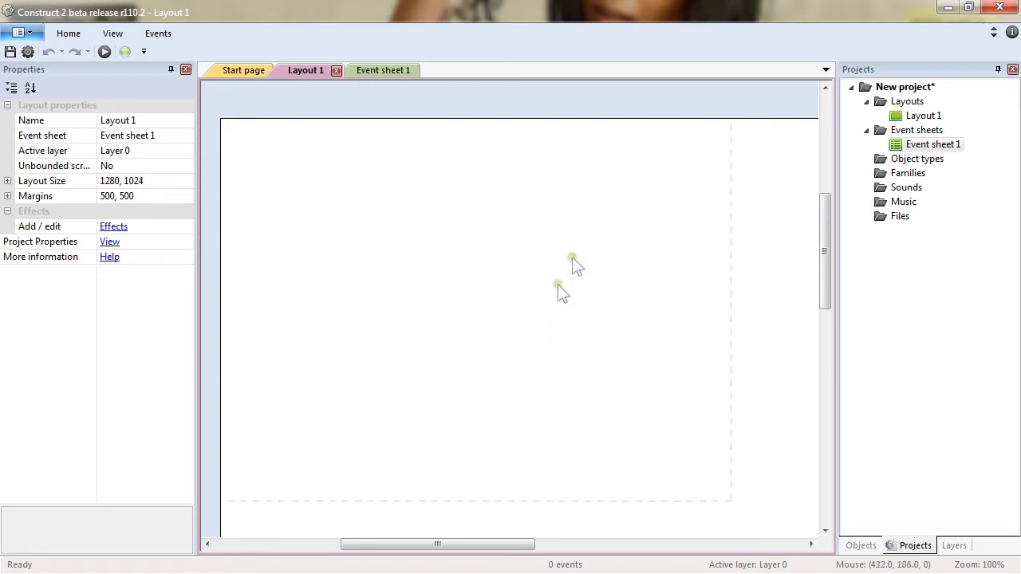
Name the project Shoot-'em-up and fill in its author and description.
click(919, 87)
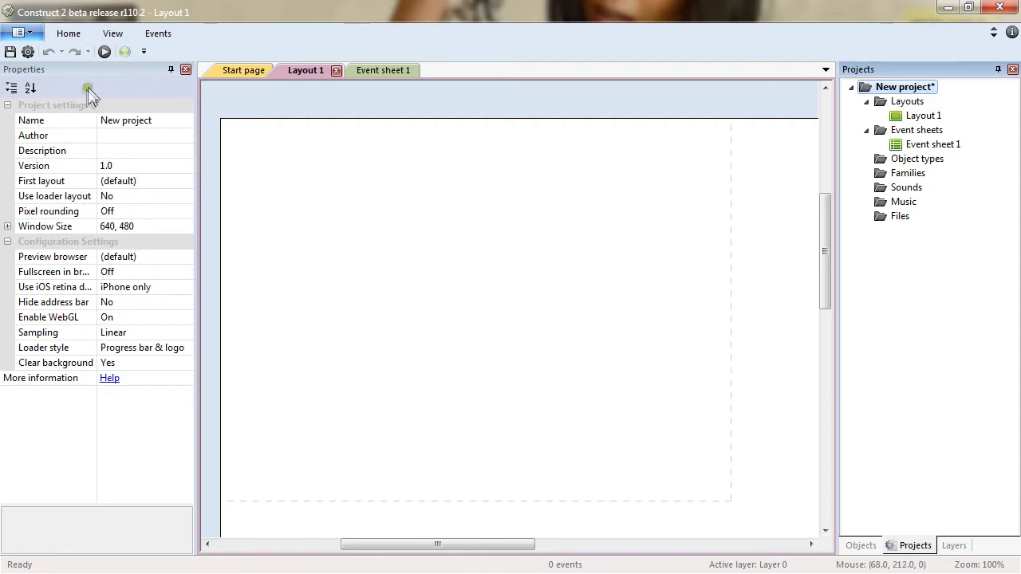
click(150, 121)
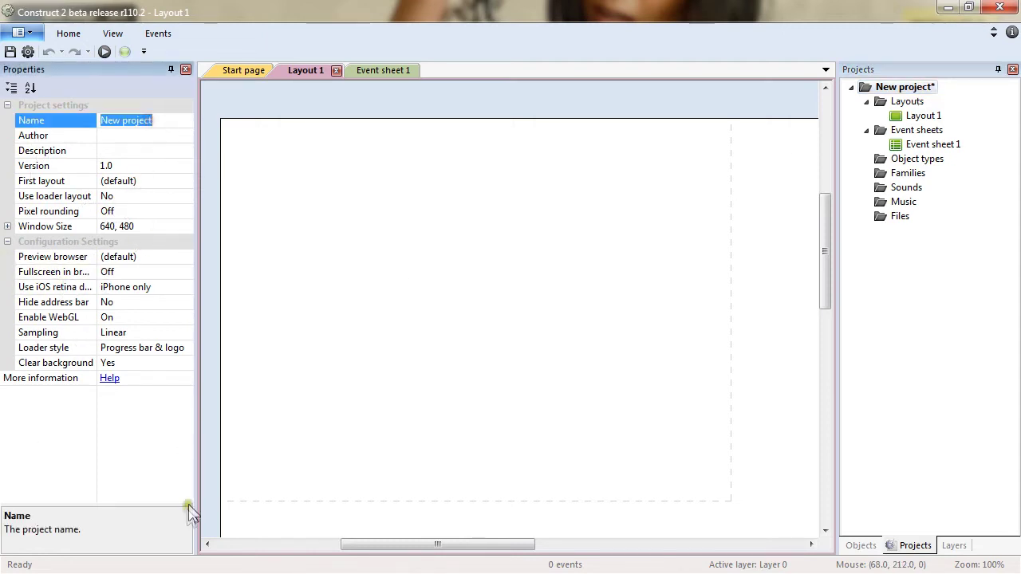
text(Shoot-'em-up)
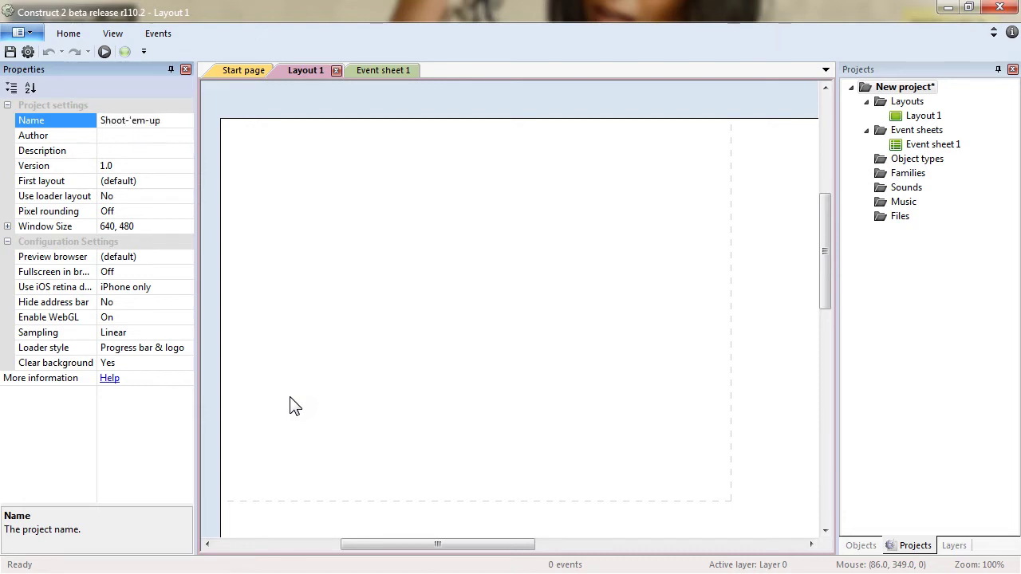
key(Return)
click(156, 136)
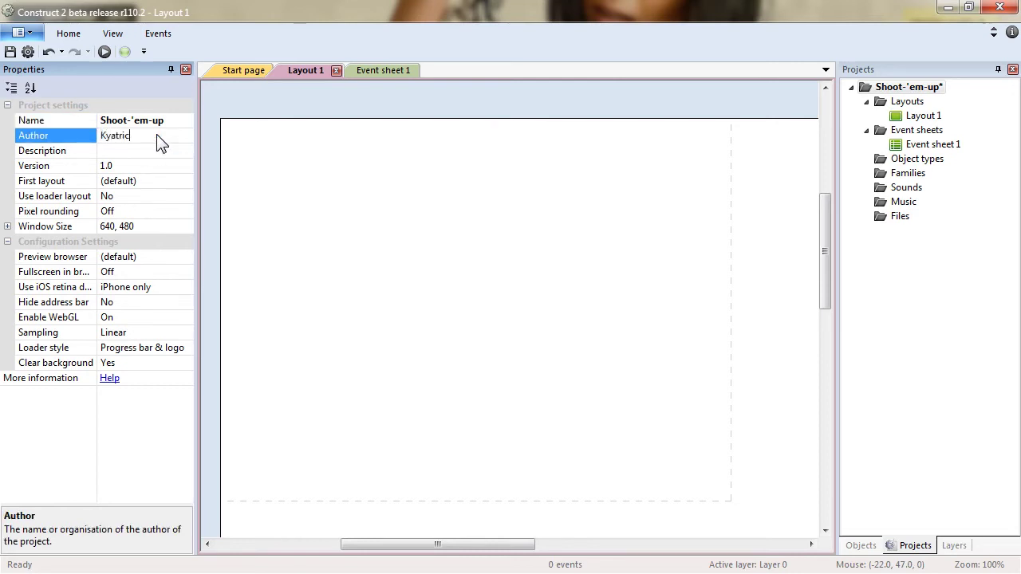
key(Return)
click(126, 147)
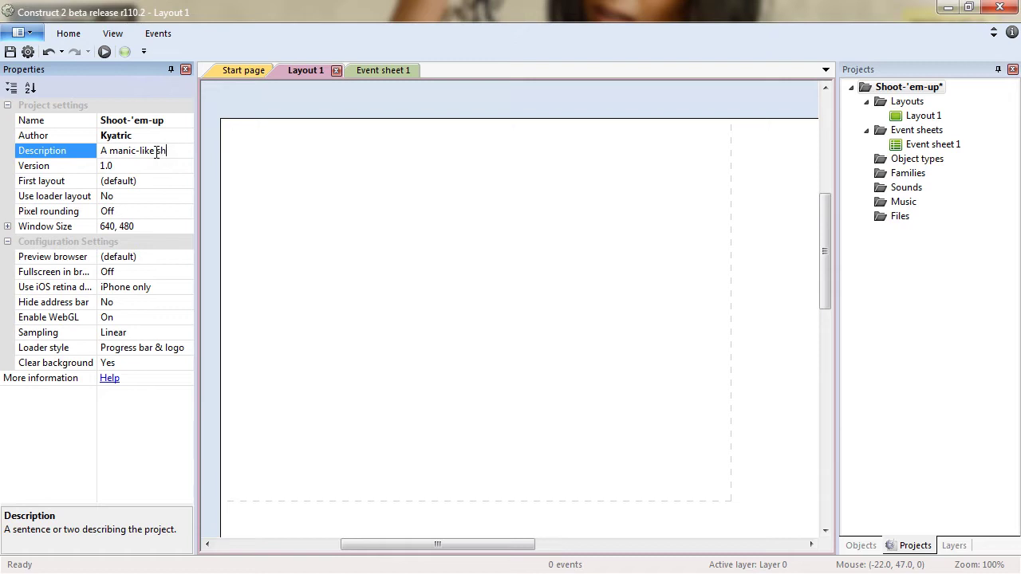
click(152, 166)
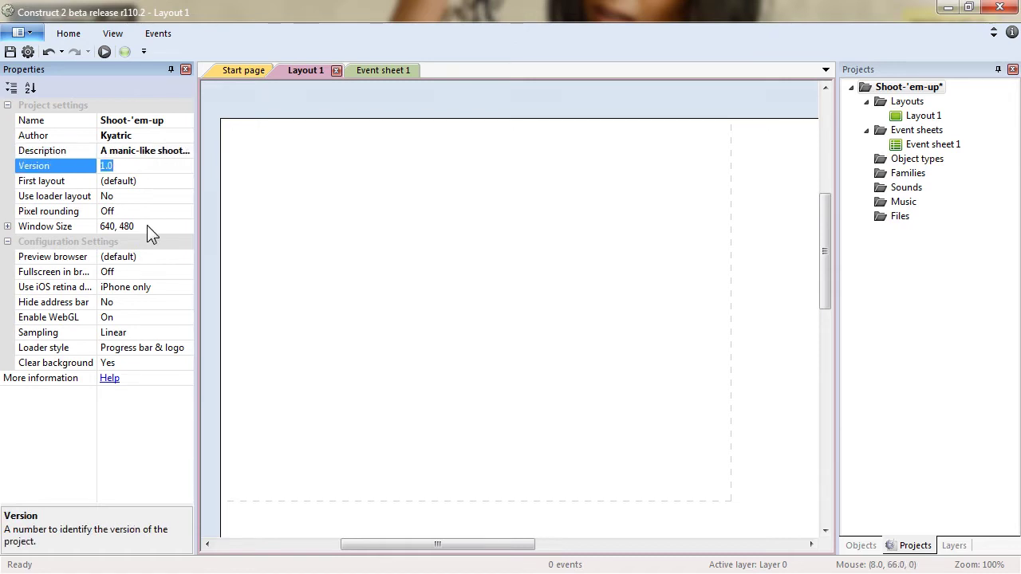
Set the project window size to 600, 450.
click(147, 225)
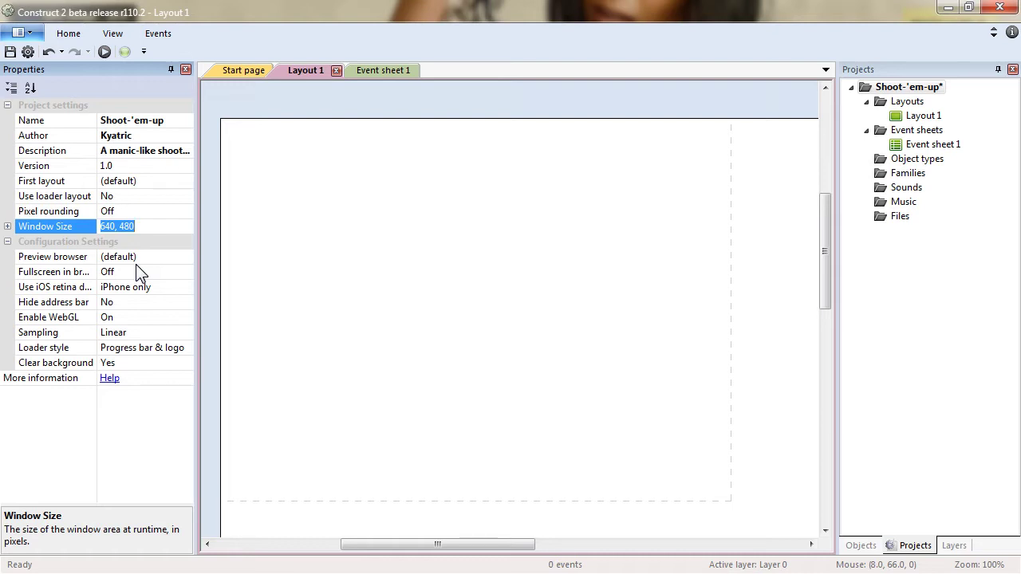
text(600,450)
key(Return)
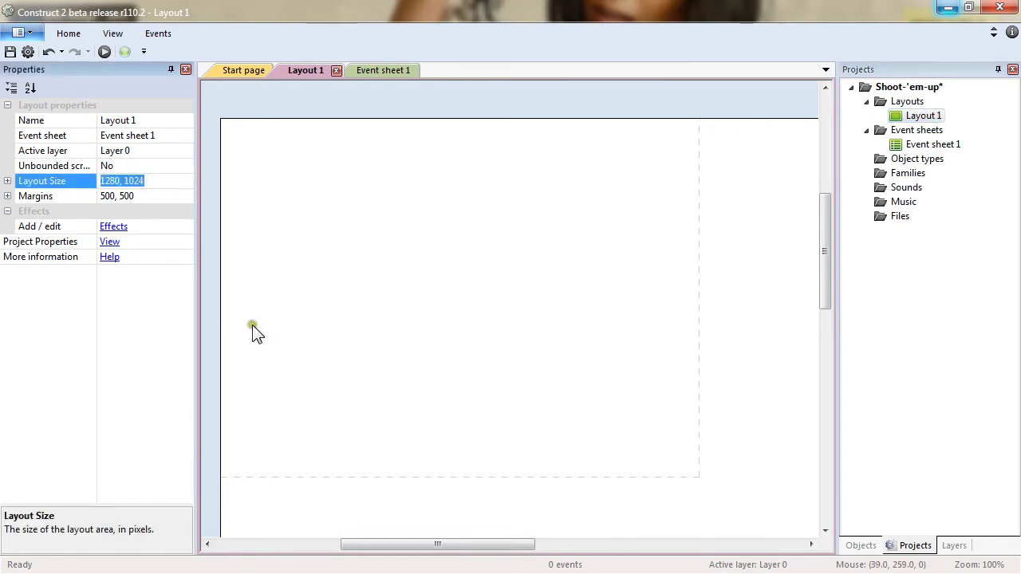
Resize Layout 1 to 1337 x 450 and show its list of layers.
click(155, 181)
click(364, 397)
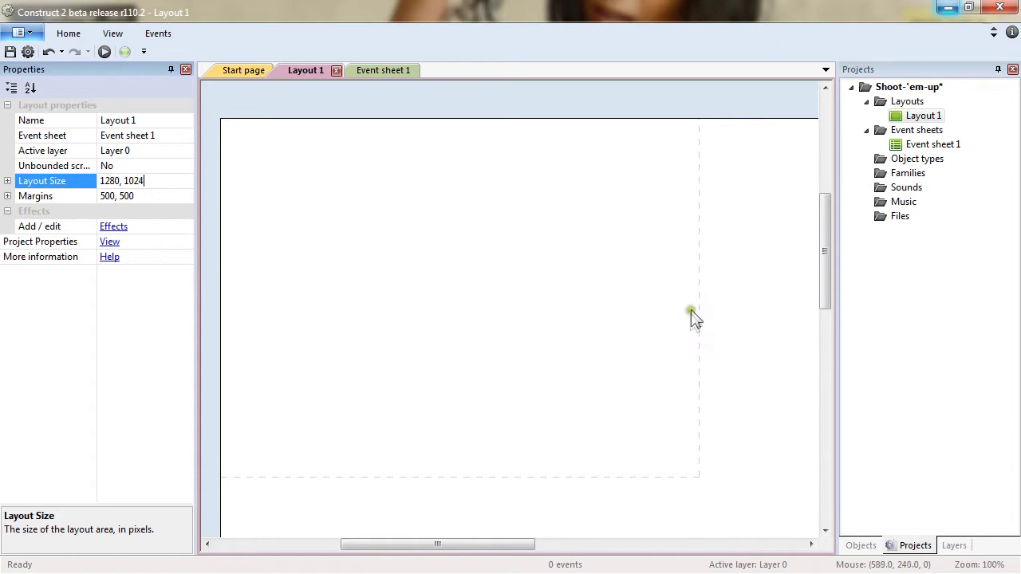
key(ctrl+shift+Left)
text(450)
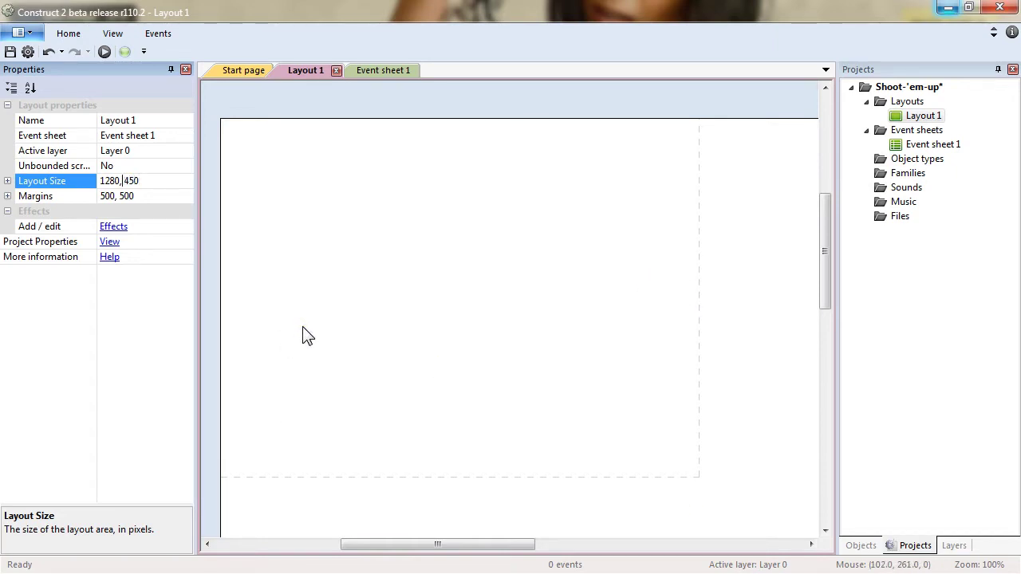
key(ctrl+shift+Left)
text(1337)
key(Return)
click(572, 242)
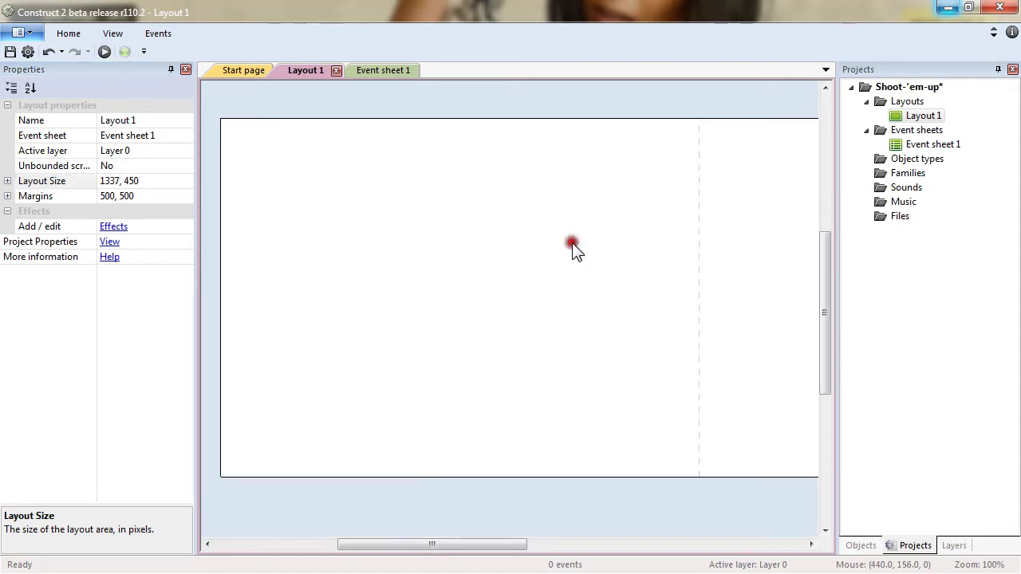
click(955, 546)
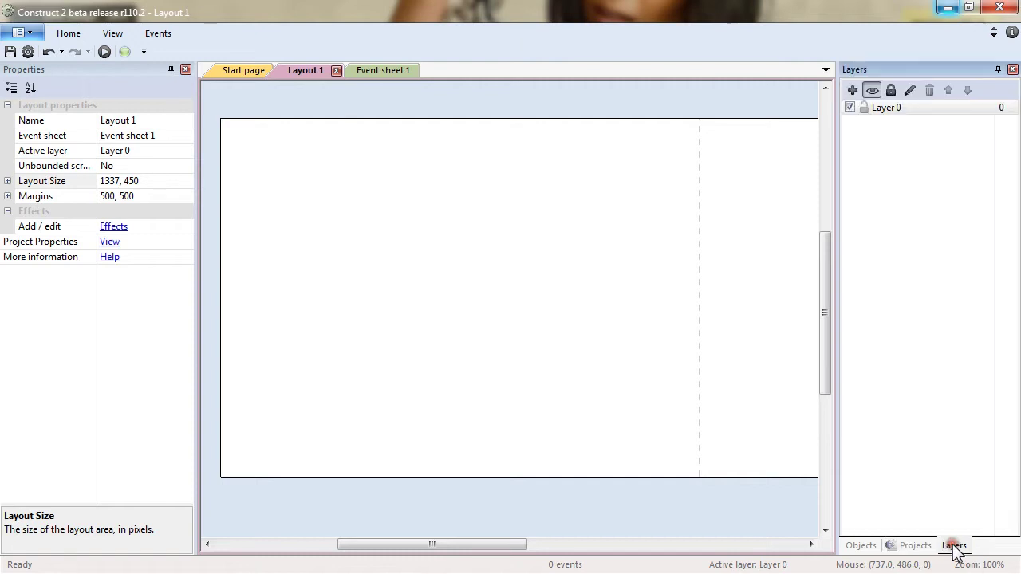
click(338, 206)
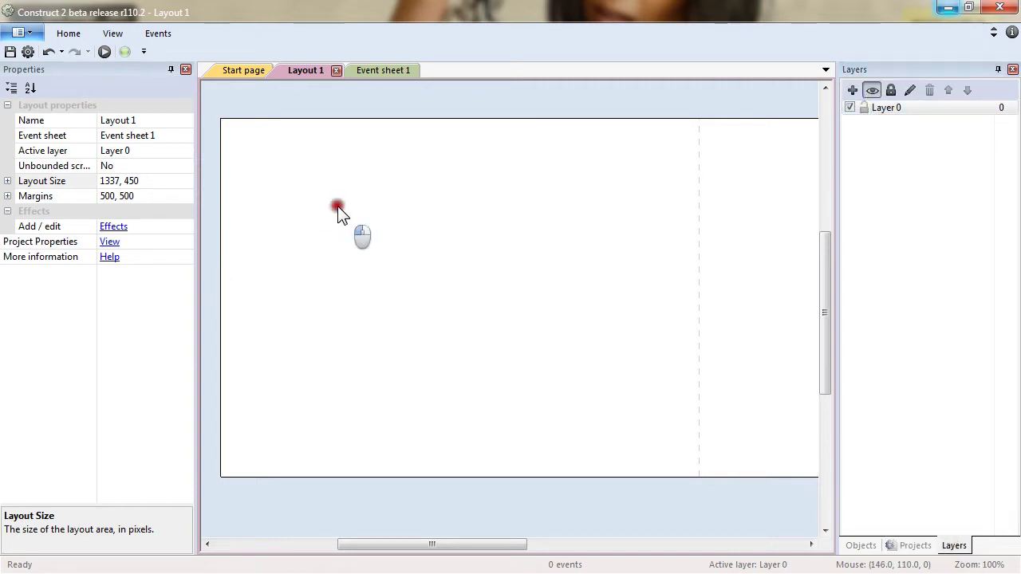
Insert a Sprite object on the layout, opening its empty frame in the image editor.
double_click(463, 276)
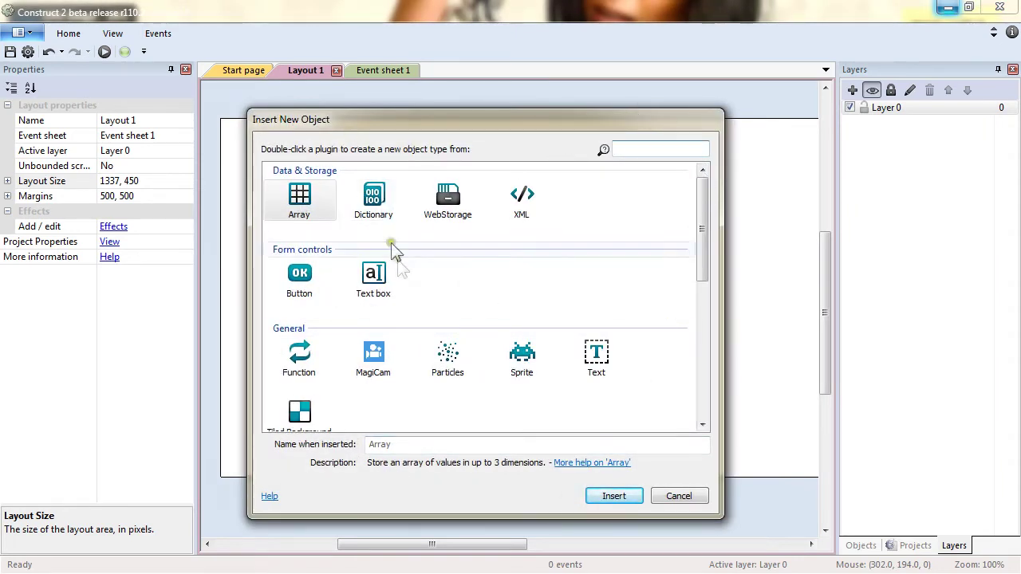
click(529, 353)
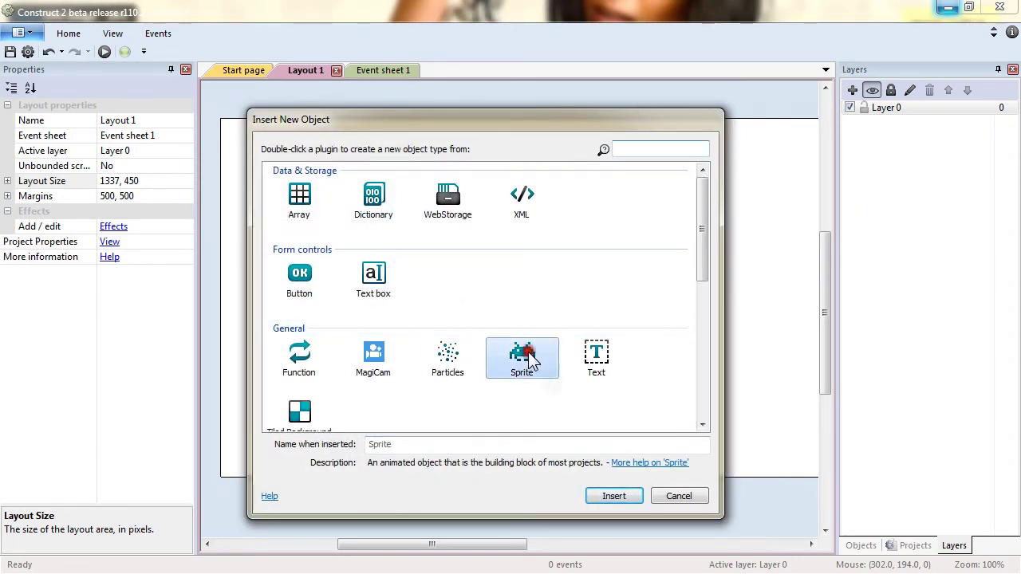
click(613, 496)
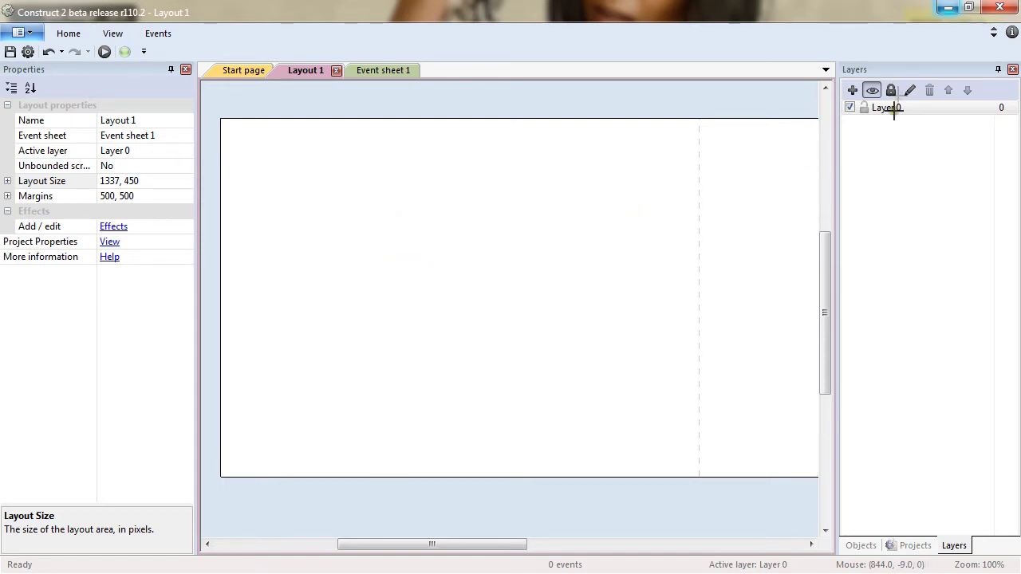
click(308, 184)
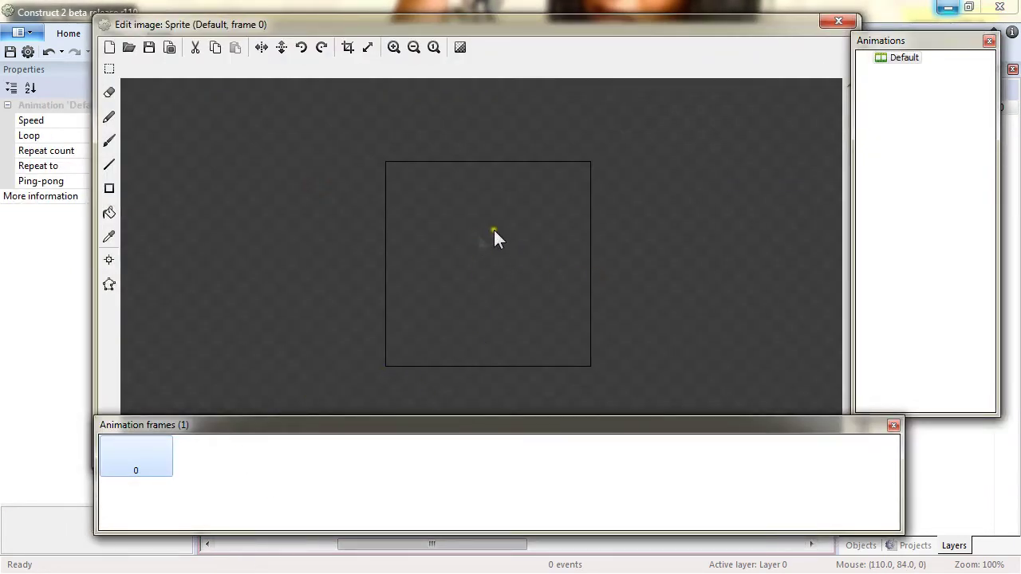
Load farback_resized.png, the 1337 x 450 nebula image, into the sprite's frame 0.
click(129, 49)
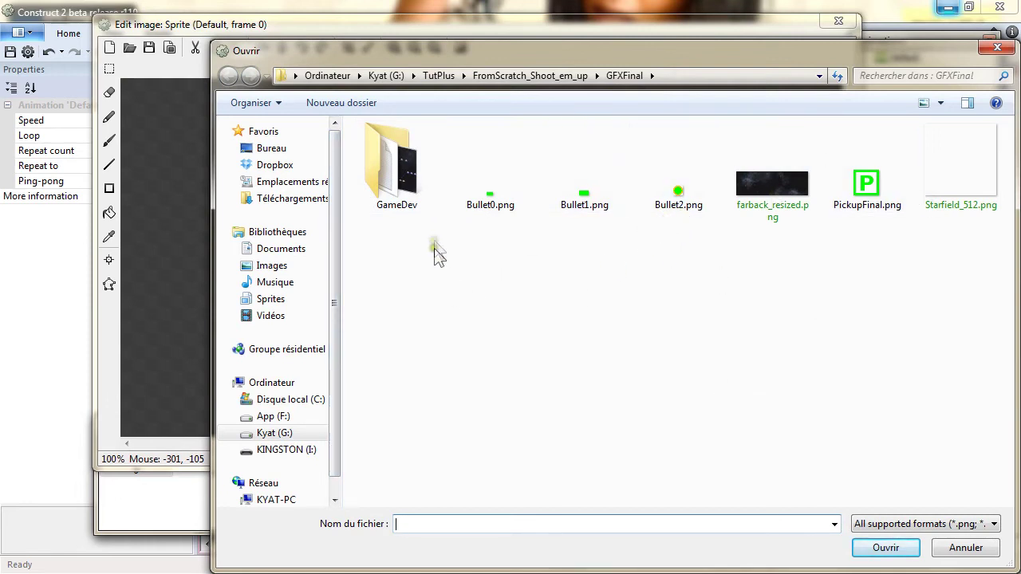
click(390, 182)
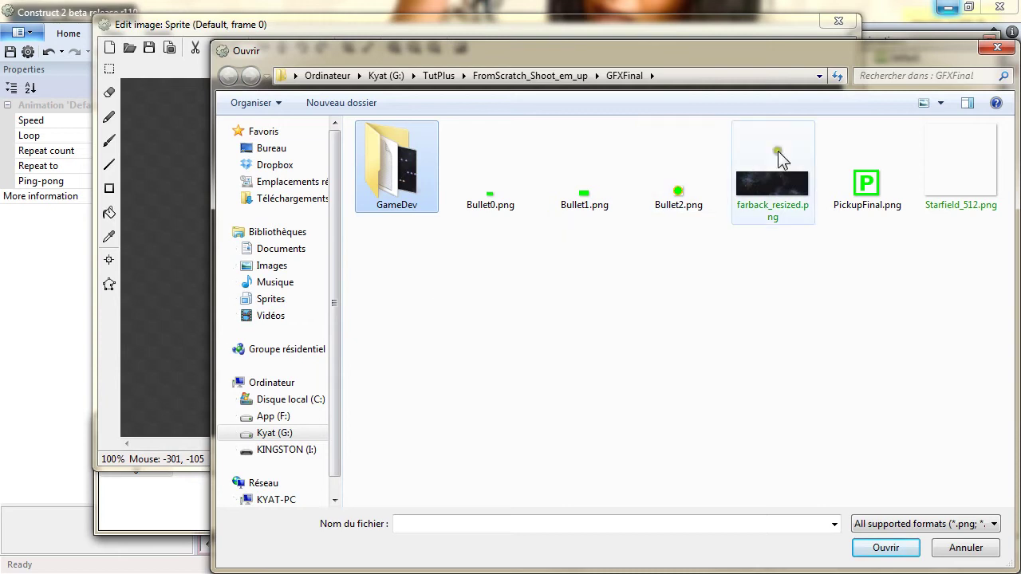
click(782, 189)
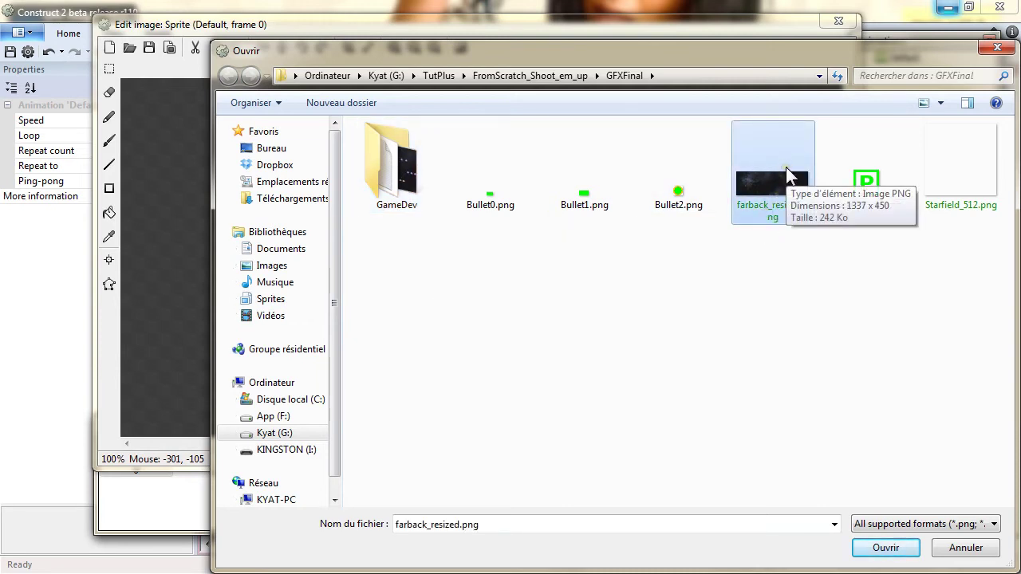
double_click(785, 175)
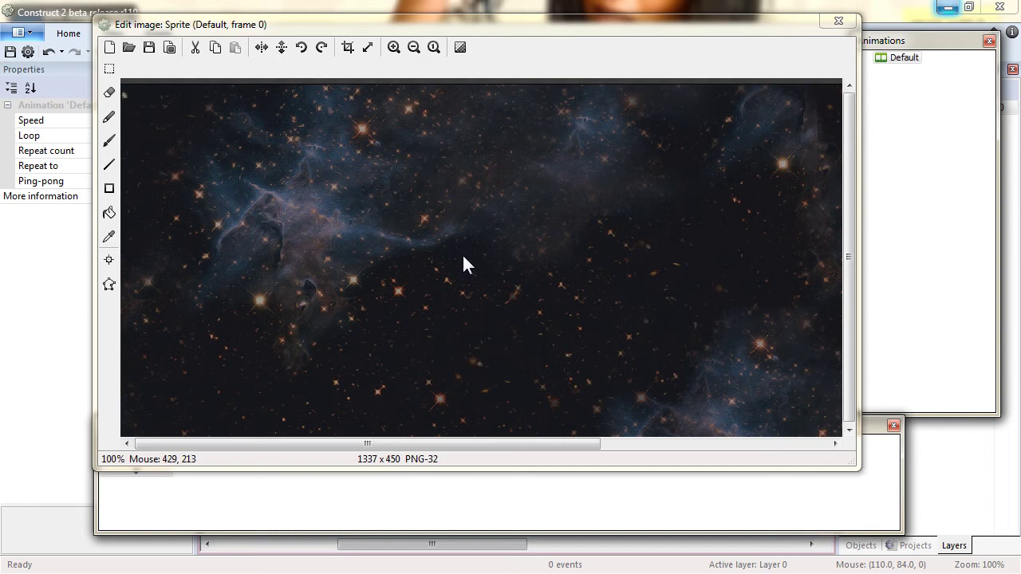
Move the sprite's origin point to the image's top-left corner at 0, 0.
ctrl+scroll(465, 264, down, 1)
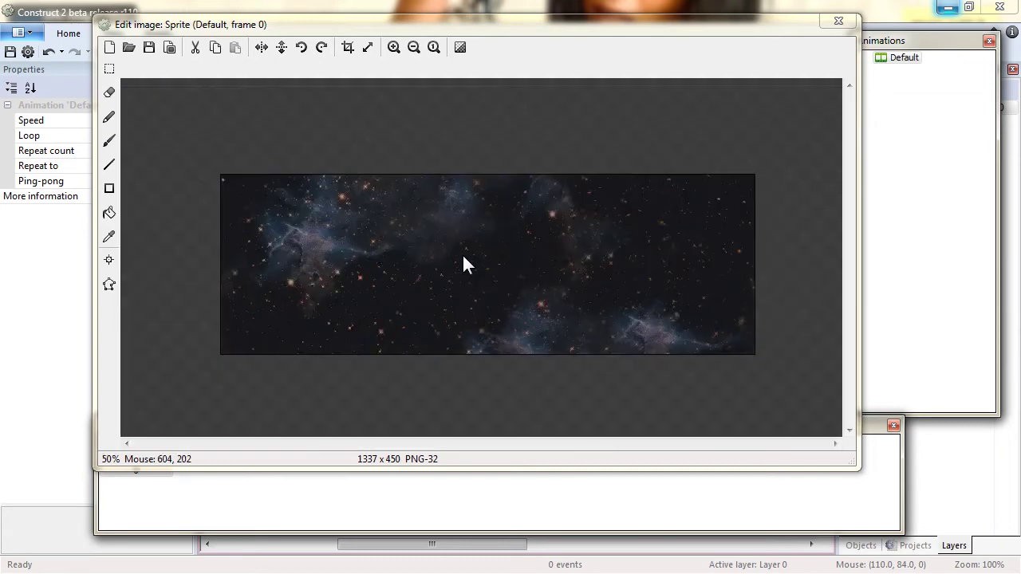
ctrl+scroll(465, 264, up, 3)
ctrl+scroll(465, 264, down, 4)
ctrl+scroll(464, 255, up, 1)
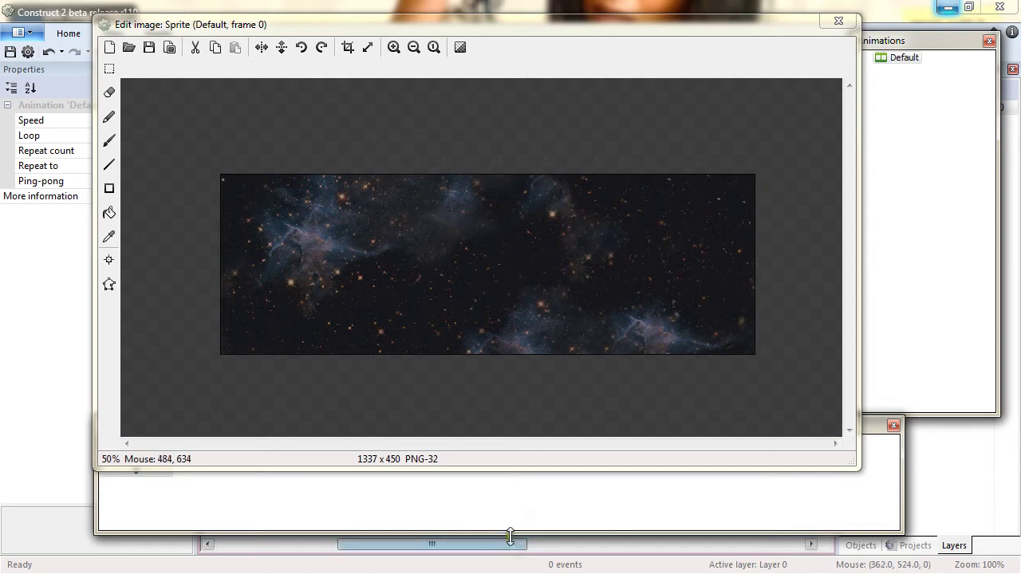
click(109, 263)
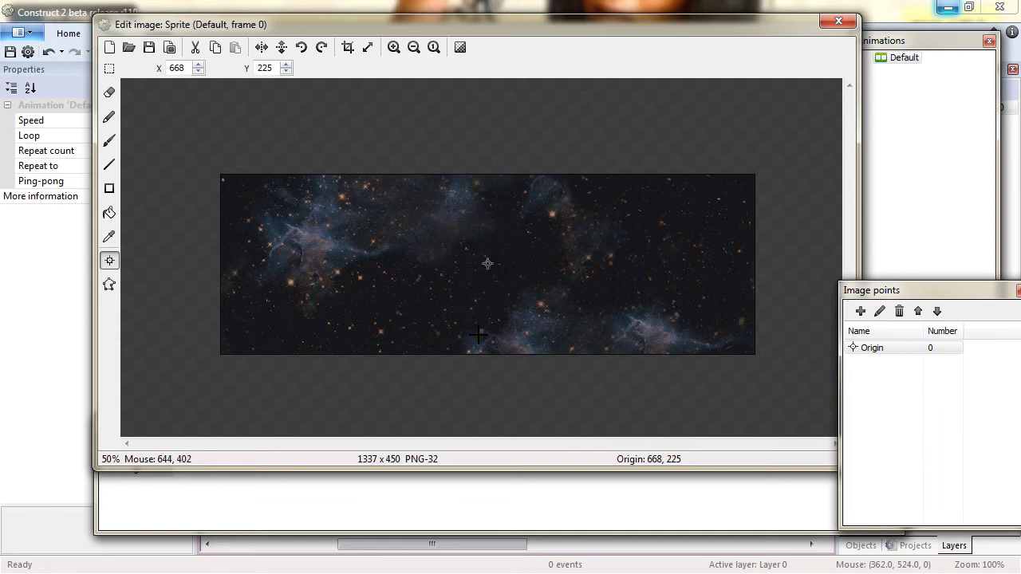
key(KP_7)
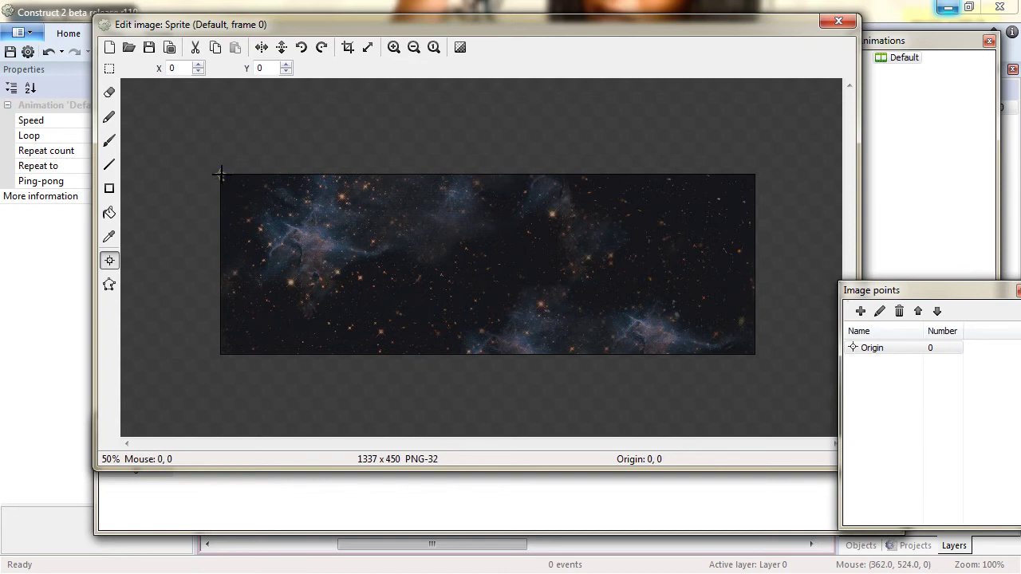
click(181, 67)
Back on the layout, rename the sprite object to Background.
click(839, 21)
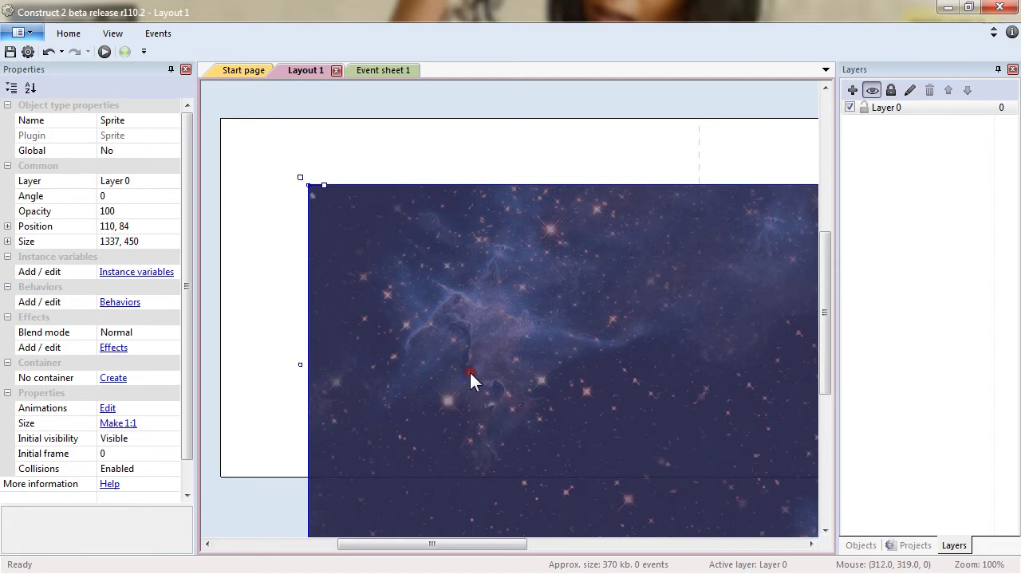
click(126, 121)
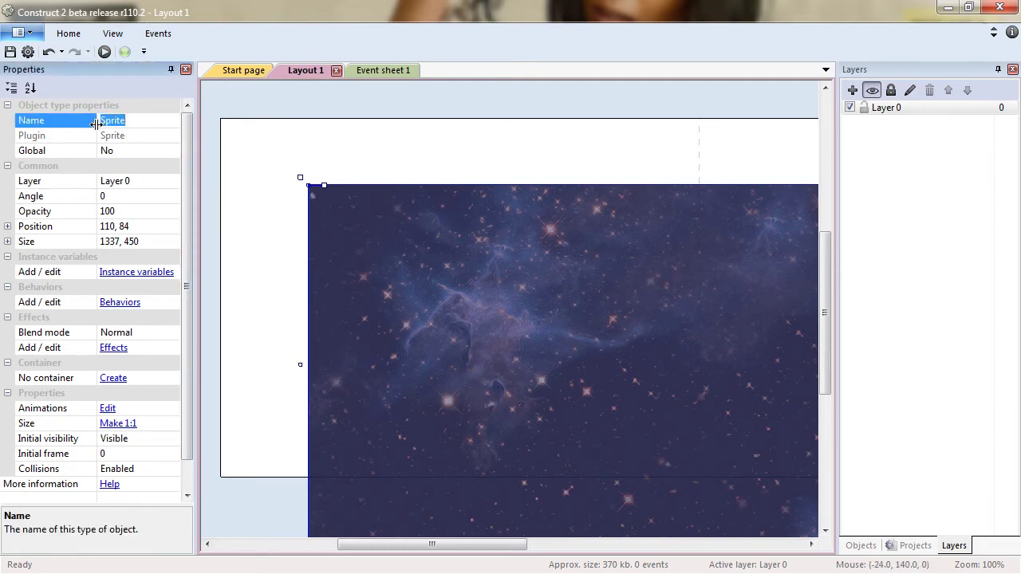
text(Background)
key(Return)
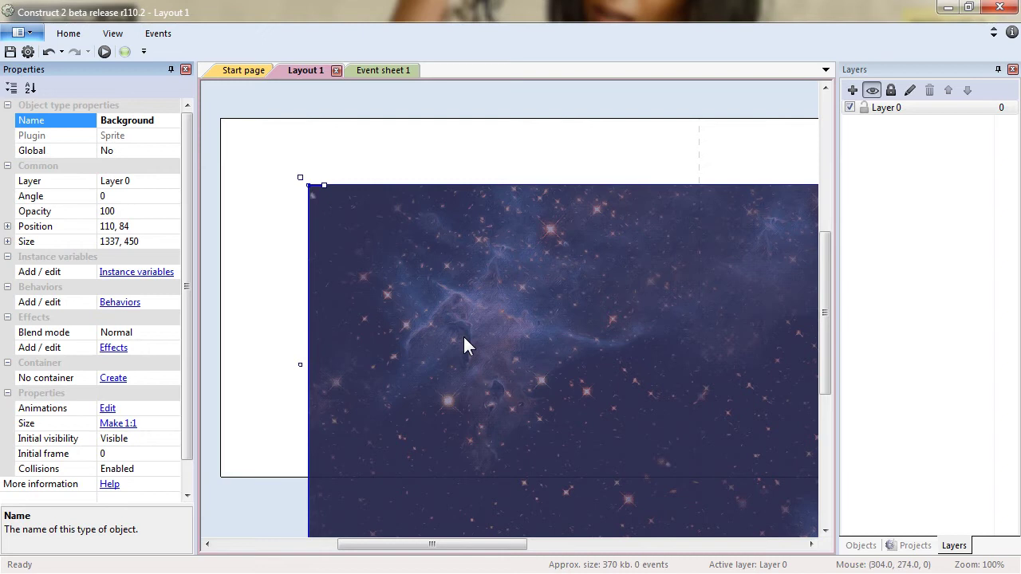
Position the Background sprite at 0, 0.
click(134, 226)
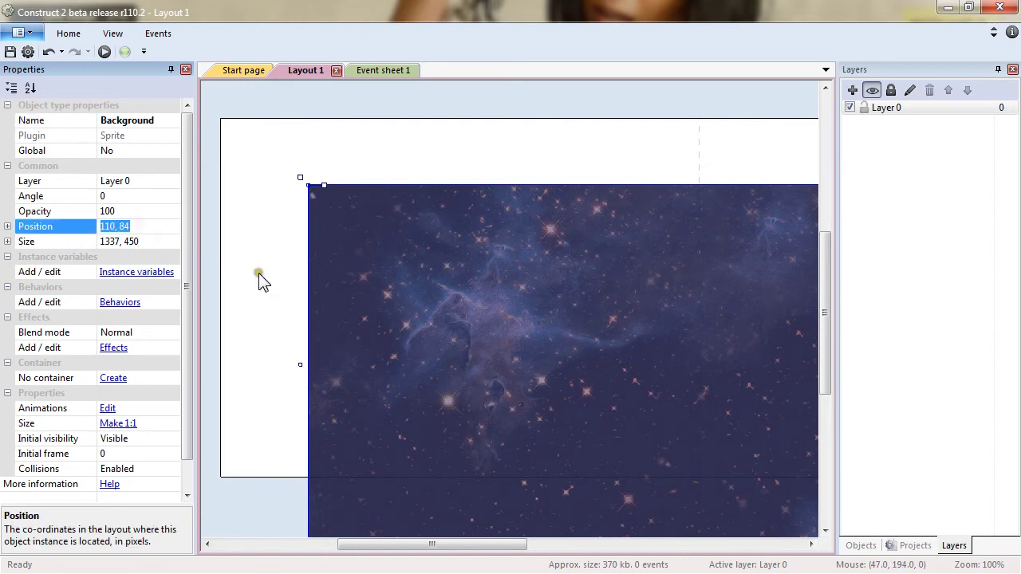
text(0, 0)
key(Return)
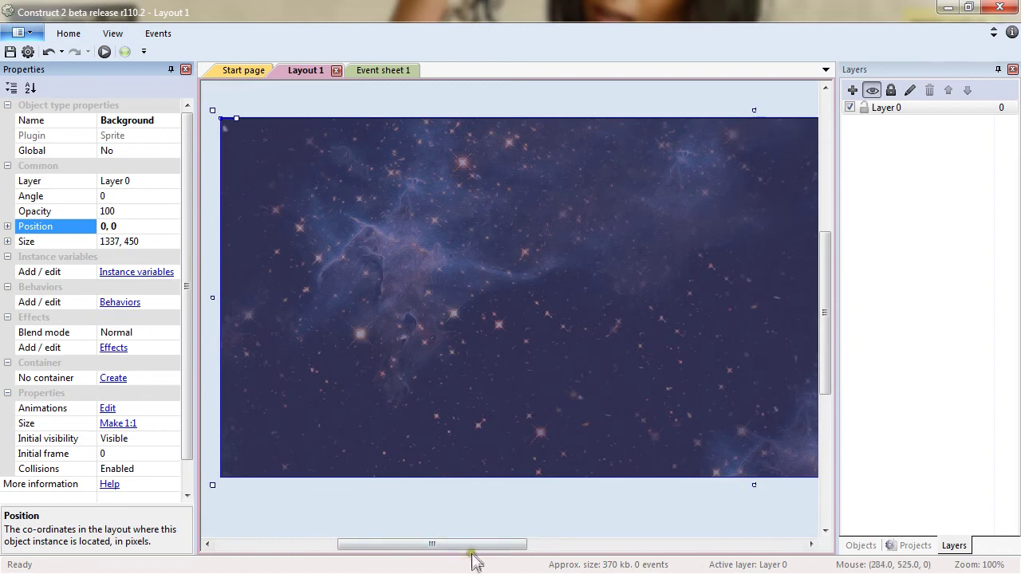
drag(471, 545, 458, 516)
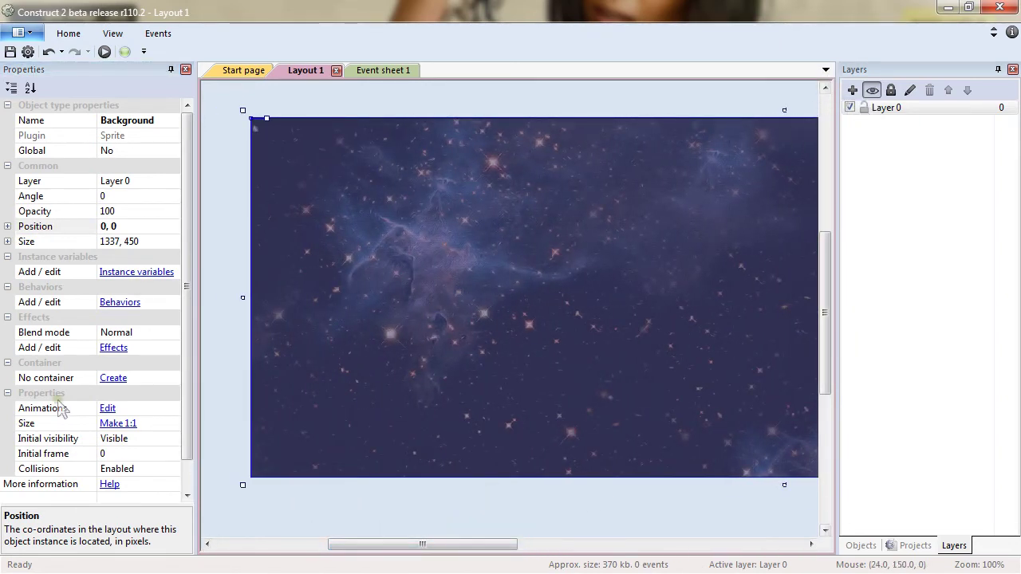
Rename Layer 0 to Background in the layer properties.
click(894, 110)
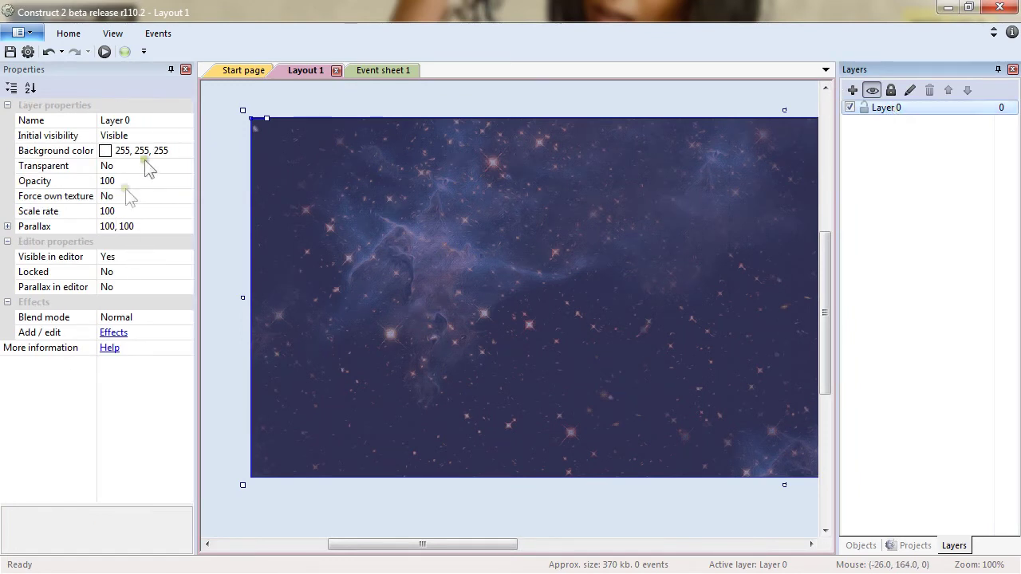
click(142, 121)
text(Background)
key(Return)
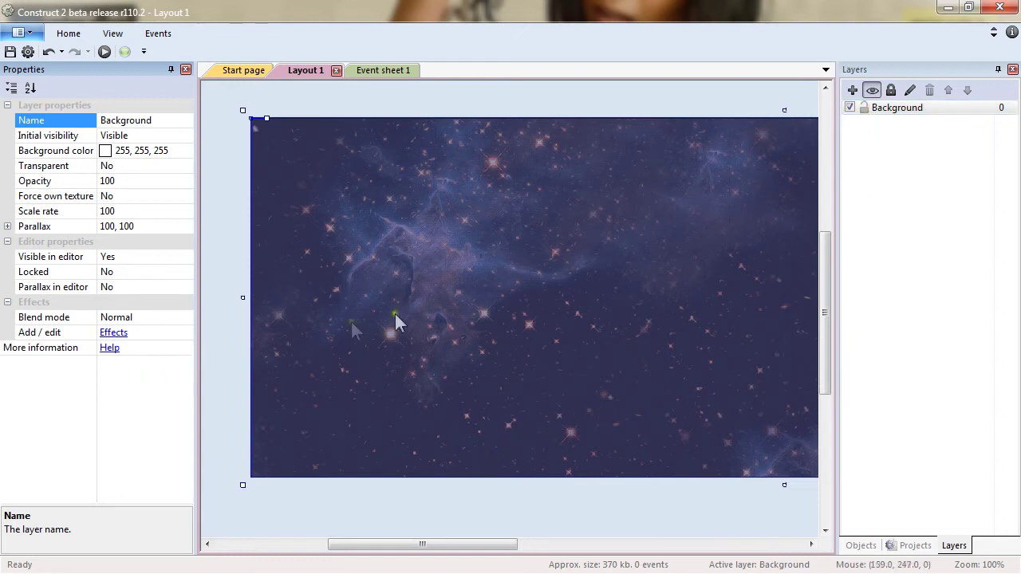
Lock the Background layer and verify the nebula image can no longer be drag-selected.
click(866, 109)
click(557, 255)
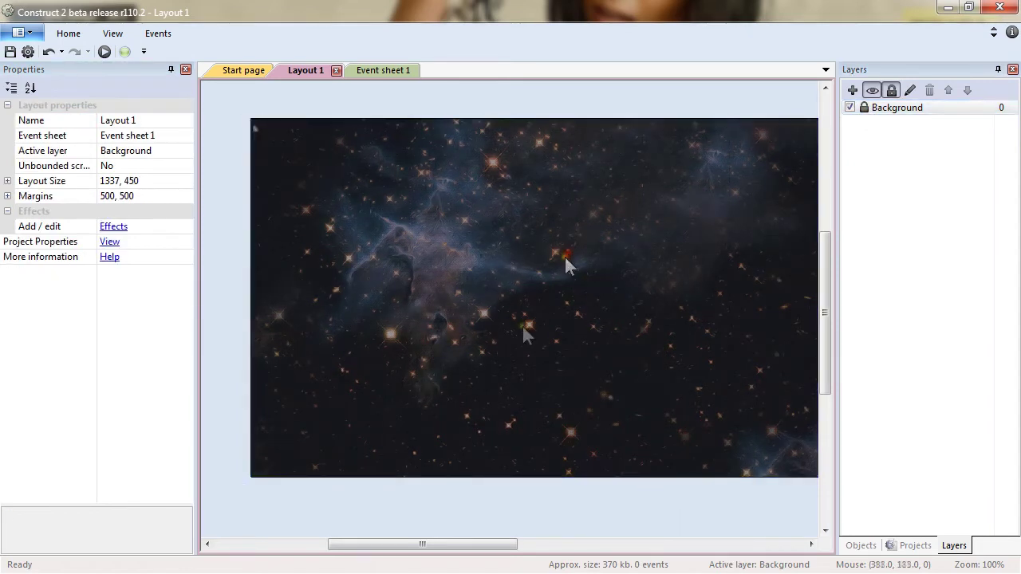
drag(401, 166, 599, 332)
drag(410, 194, 597, 375)
drag(689, 199, 393, 364)
drag(638, 211, 543, 280)
drag(707, 141, 531, 253)
Select the Background object type in the project tree, then return to the layers list.
click(910, 546)
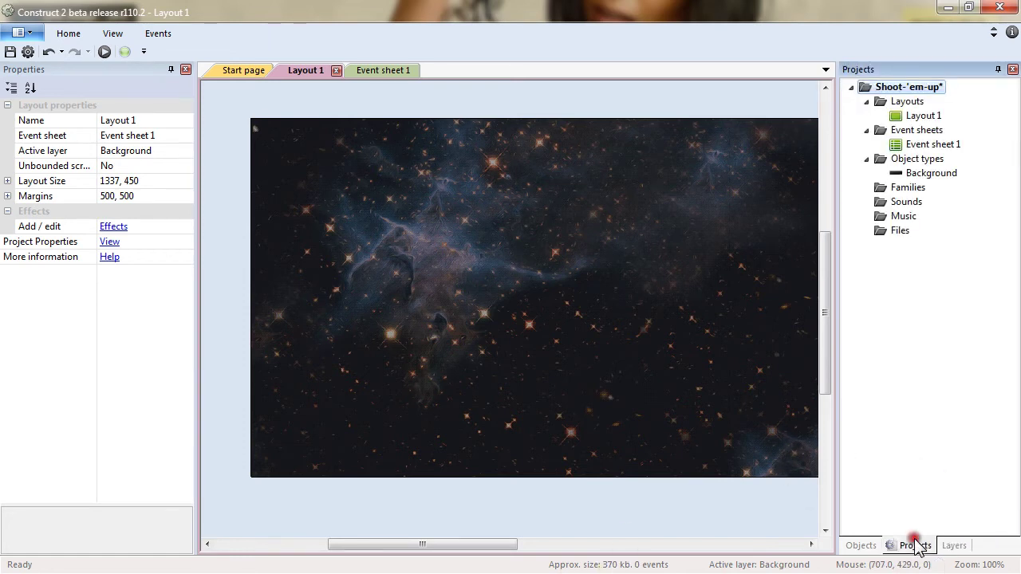
click(944, 175)
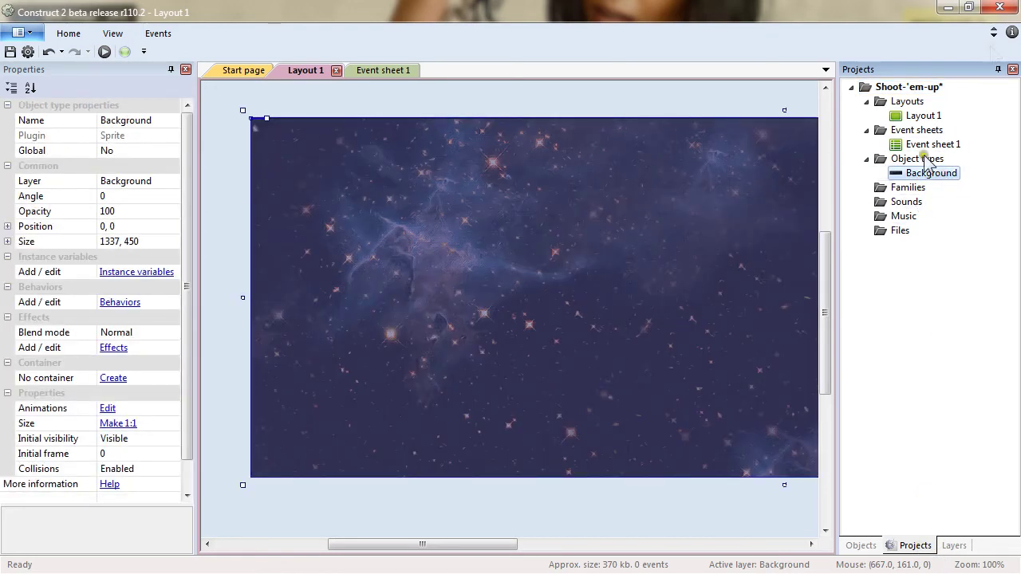
click(953, 545)
Add a new layer at the top and name it Starfield.
click(852, 91)
click(890, 109)
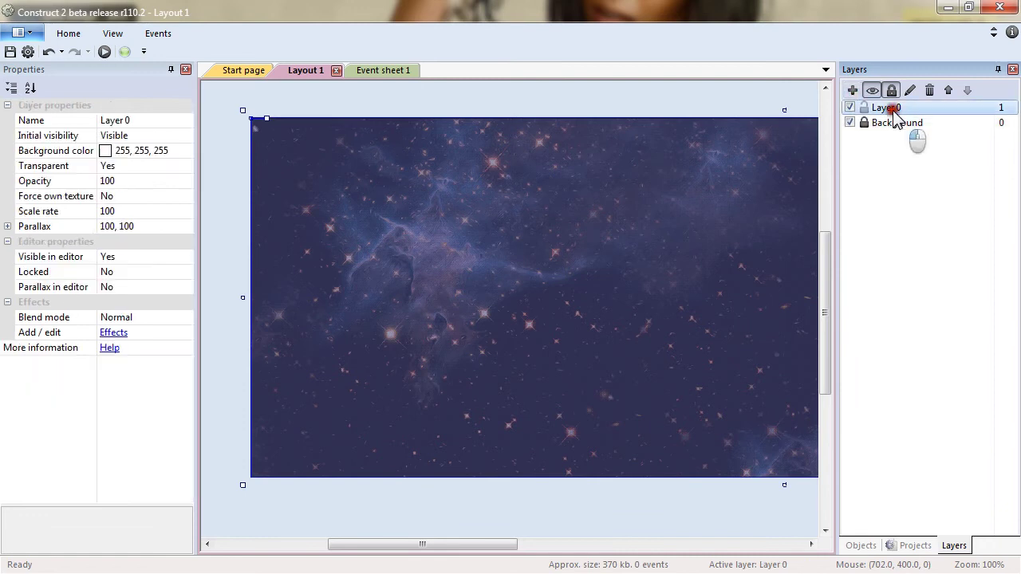
click(174, 125)
text(Starfield)
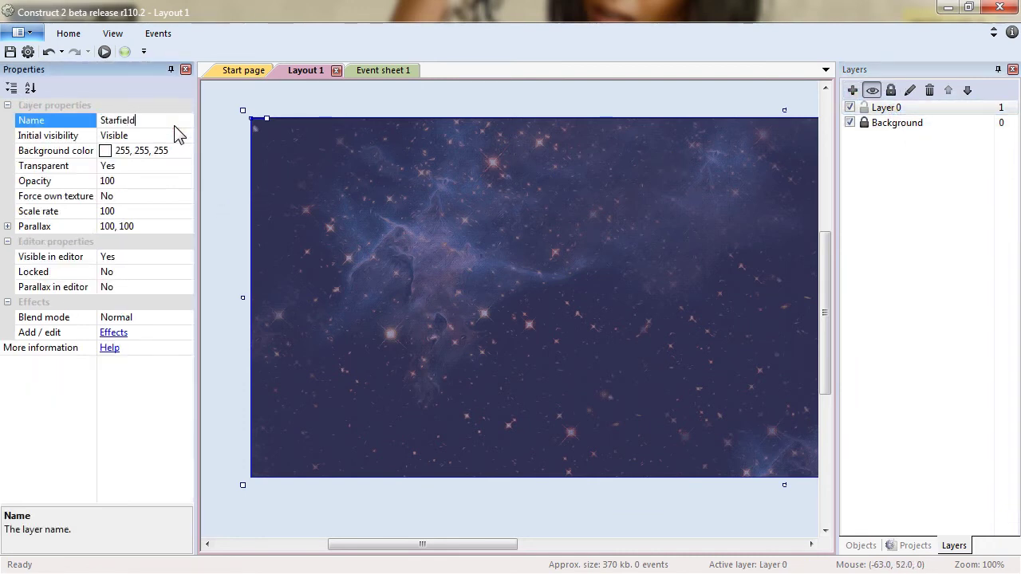
key(Return)
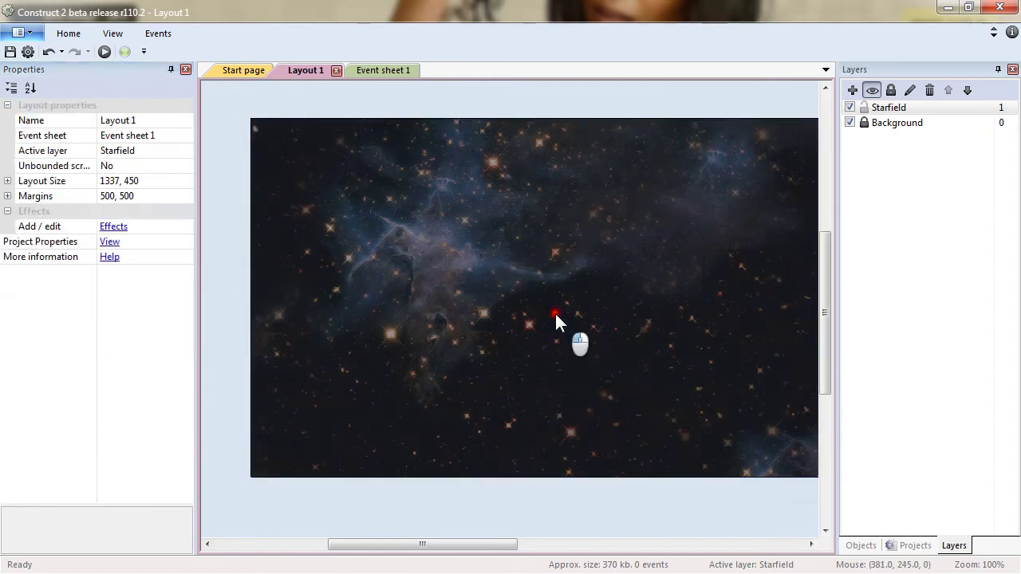
Insert a Tiled Background object on the layout and load Starfield_512.png as its image.
double_click(556, 316)
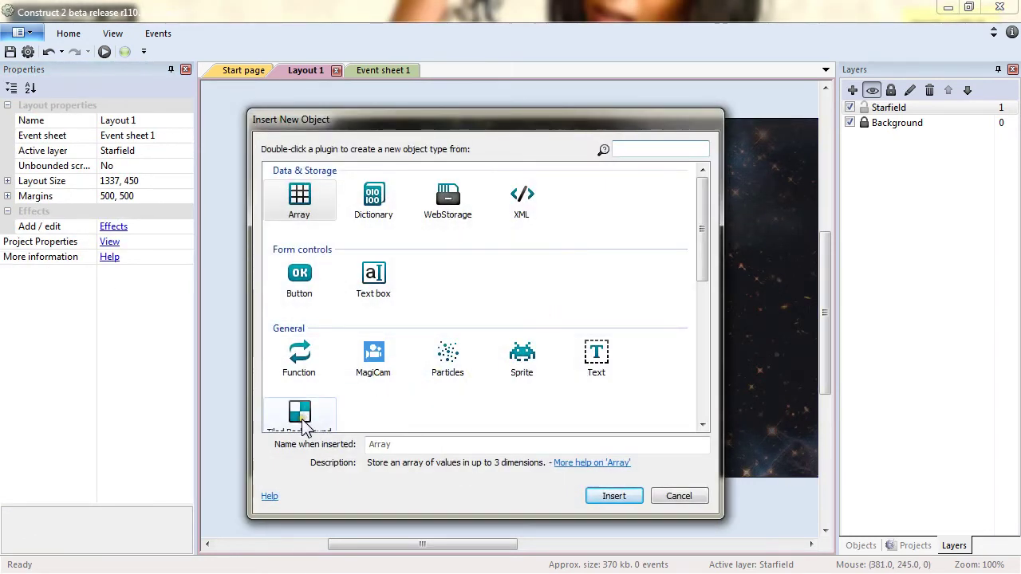
click(301, 427)
scroll(335, 399, down, 3)
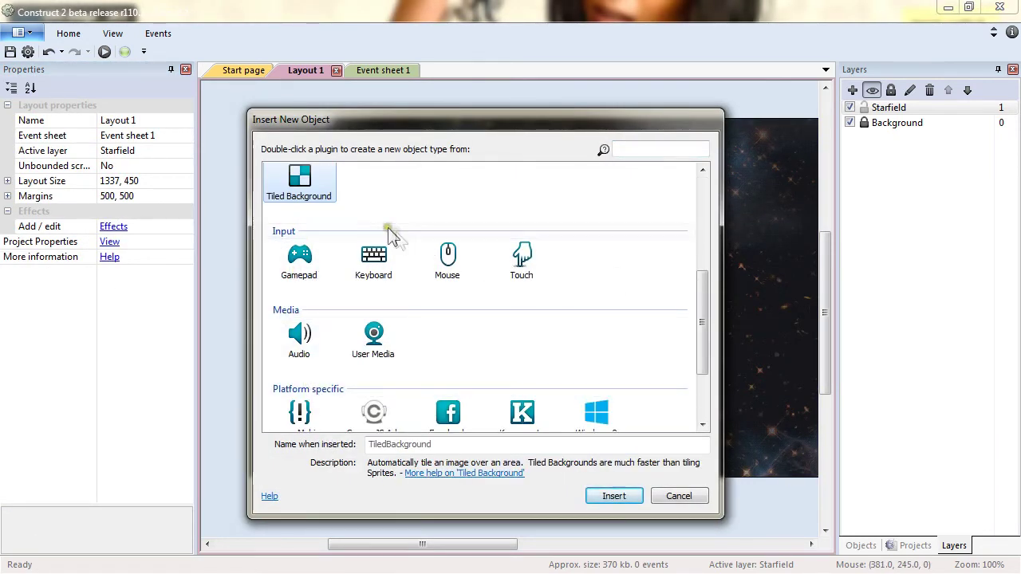
drag(696, 312, 702, 283)
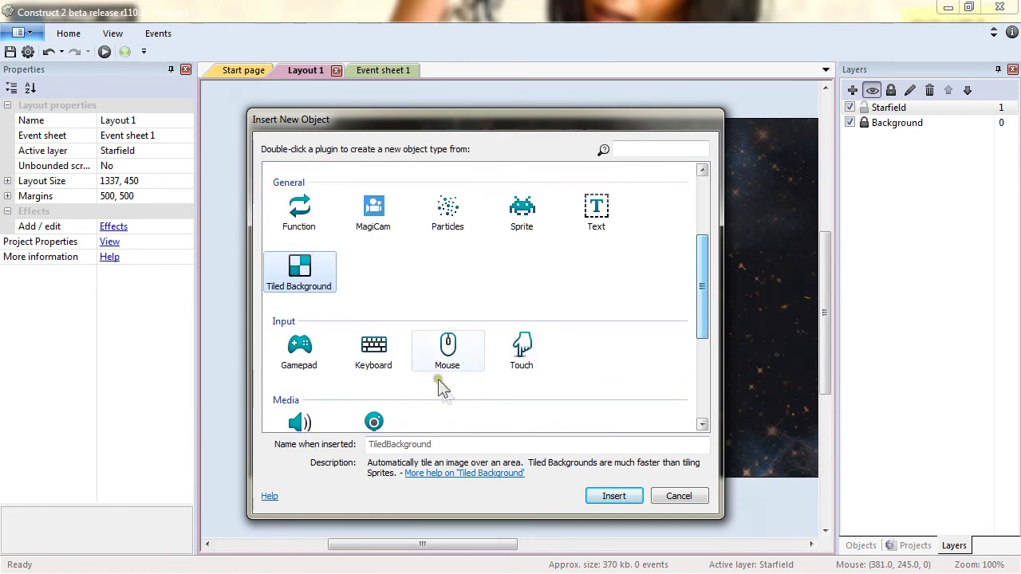
double_click(296, 281)
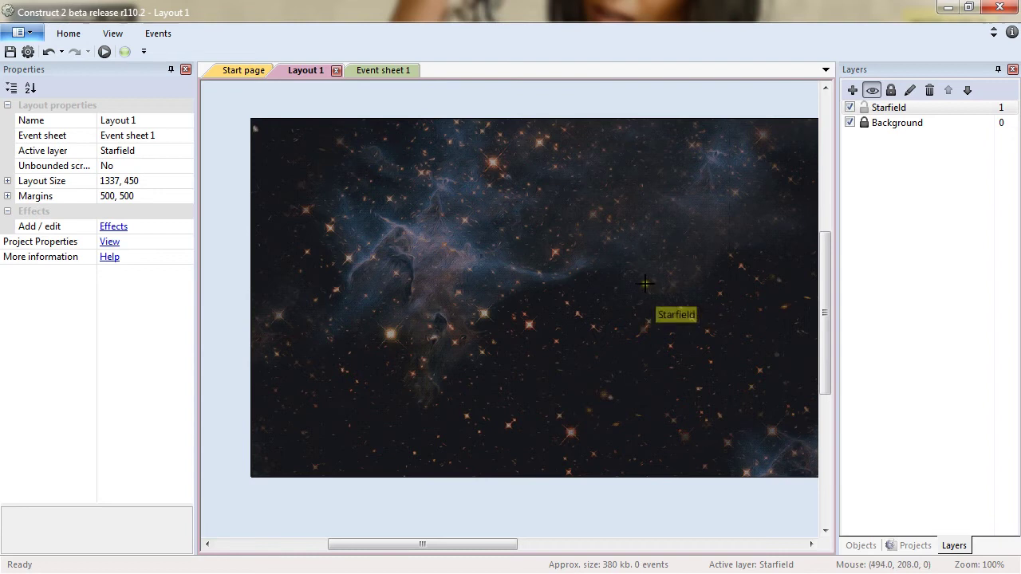
click(305, 178)
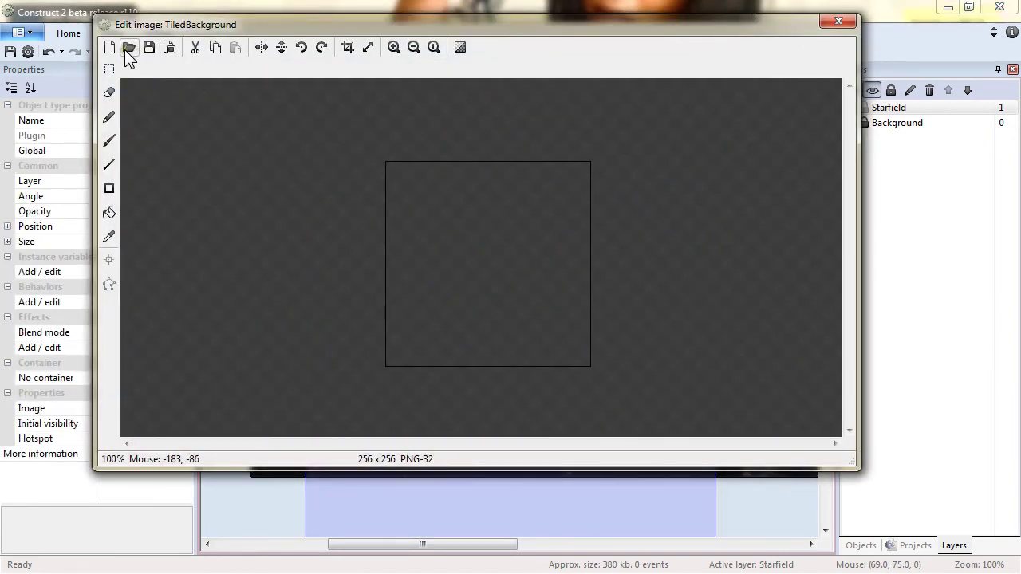
click(127, 48)
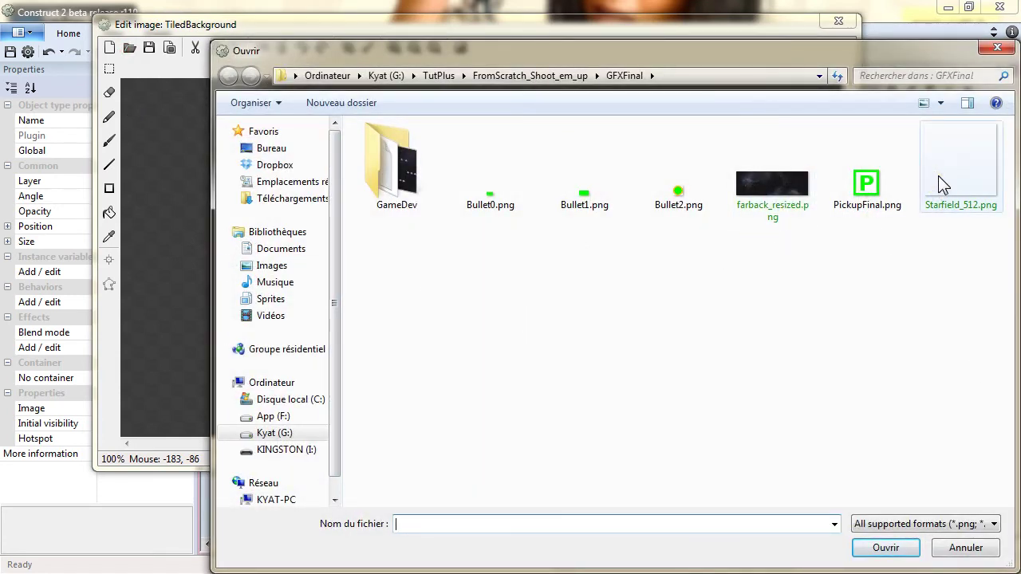
double_click(937, 177)
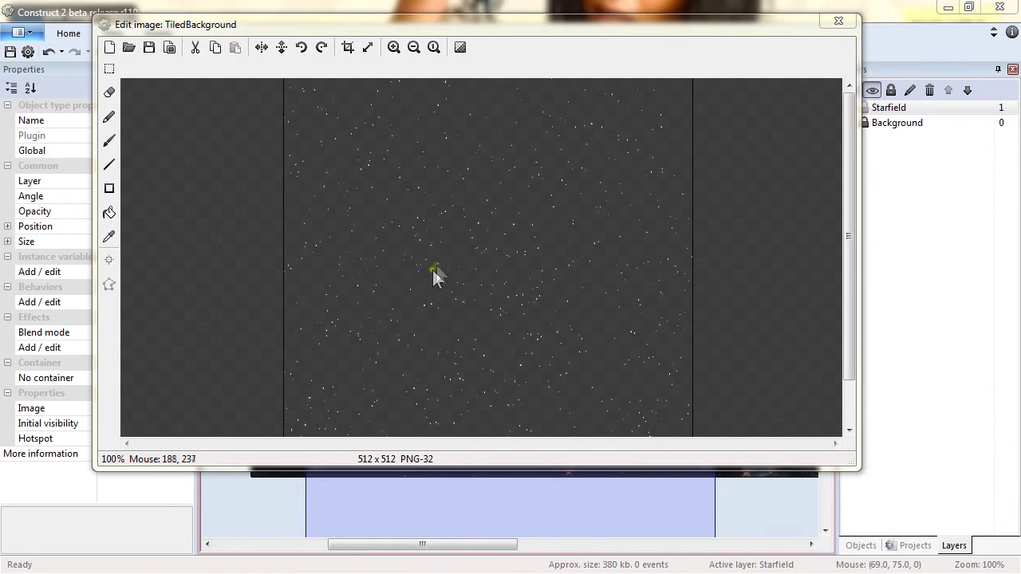
Move the tiled starfield to position 0, 0.
click(838, 21)
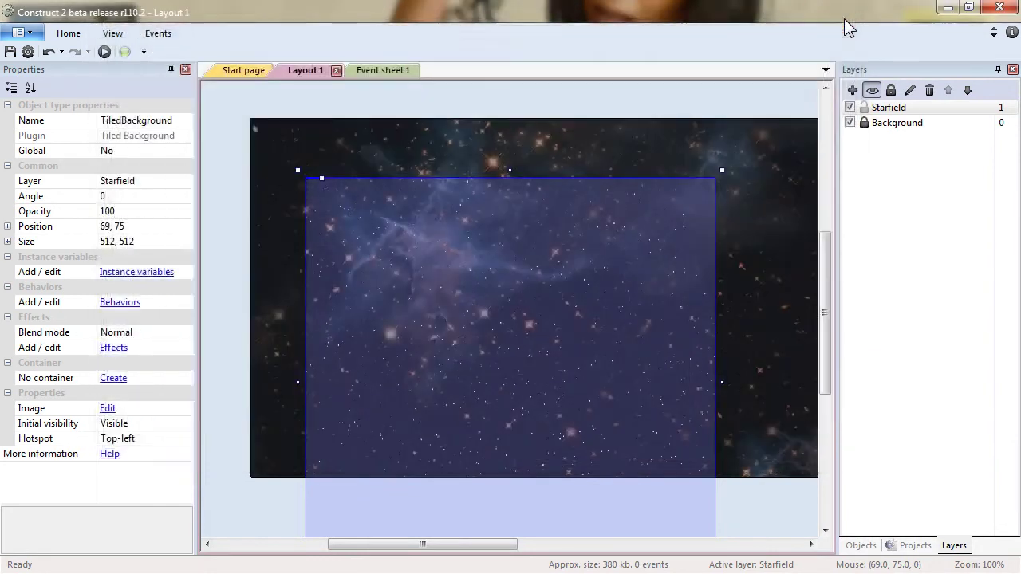
drag(546, 374, 489, 312)
click(119, 242)
click(116, 226)
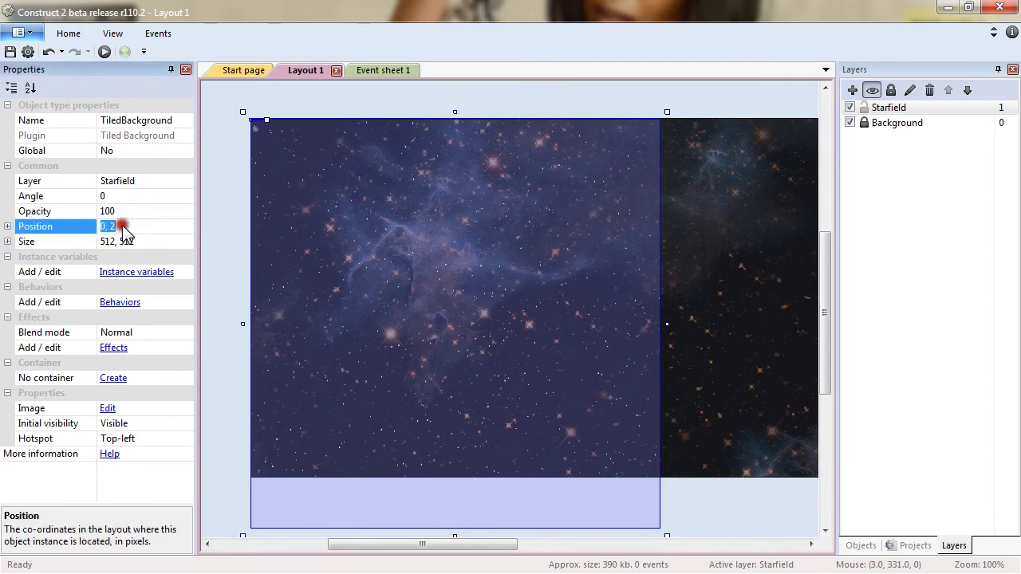
click(116, 226)
key(Return)
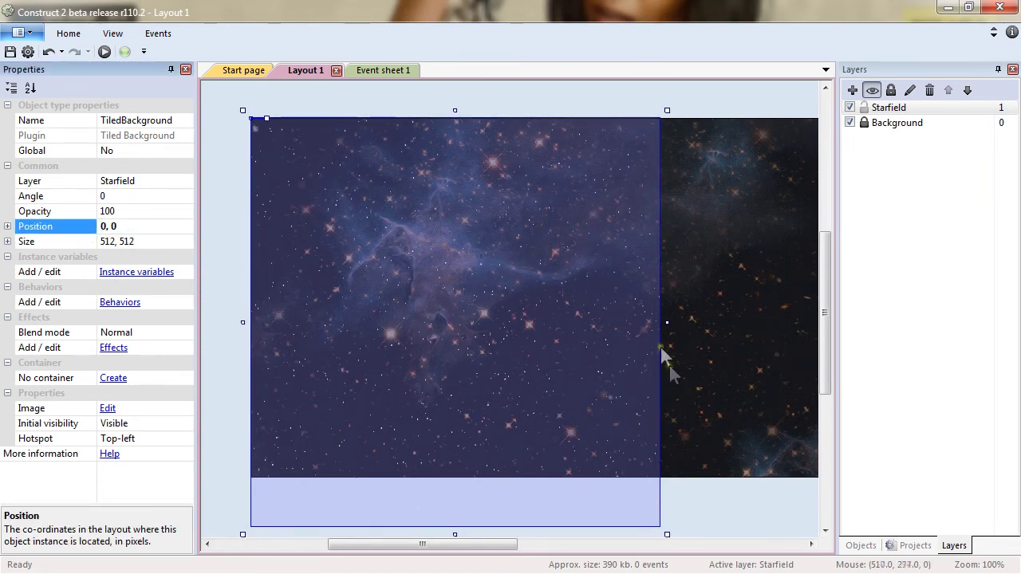
Stretch the starfield rightward until its size is 1334 x 512.
drag(667, 321, 800, 321)
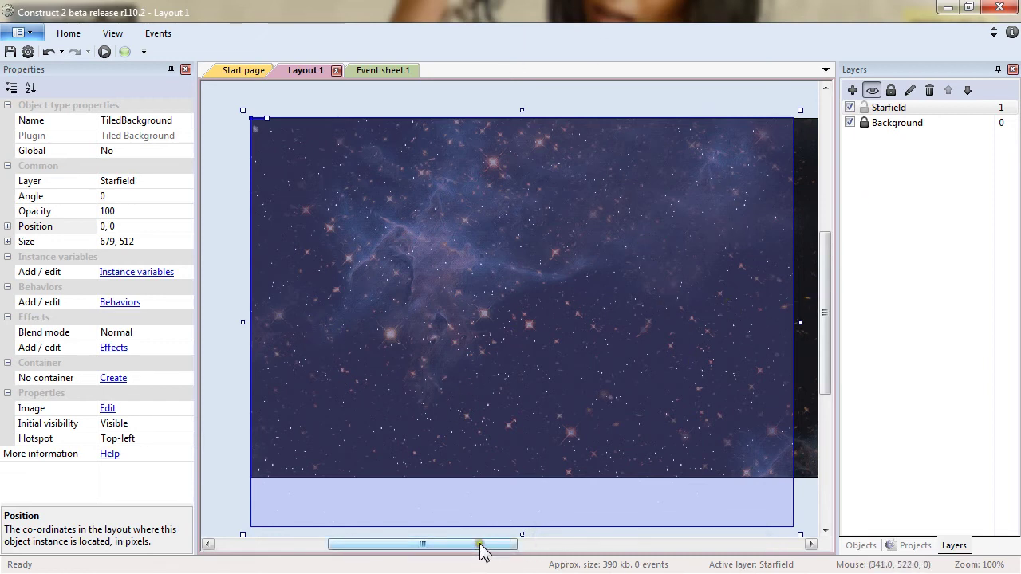
drag(484, 544, 664, 545)
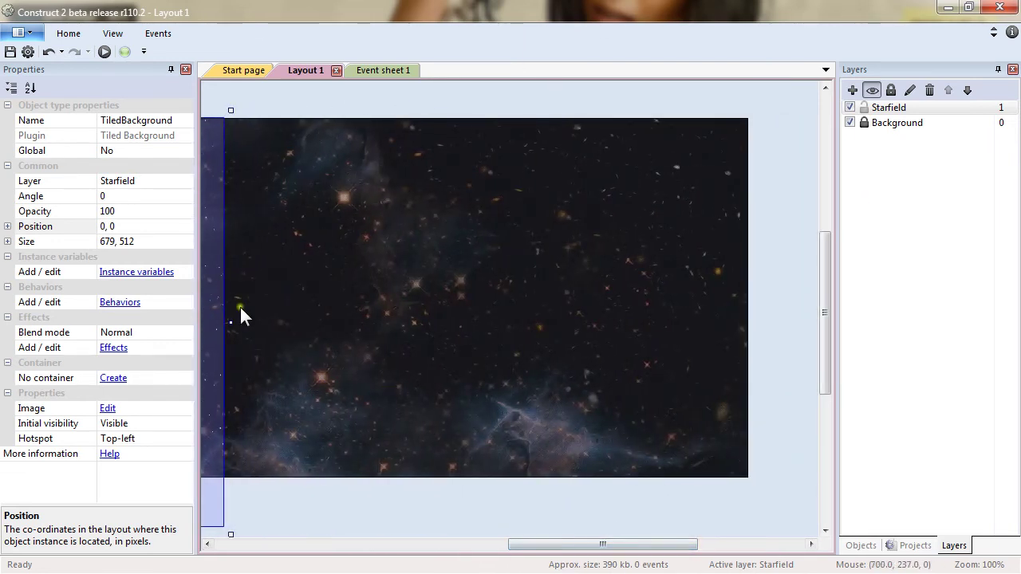
drag(230, 327, 757, 311)
drag(645, 545, 455, 550)
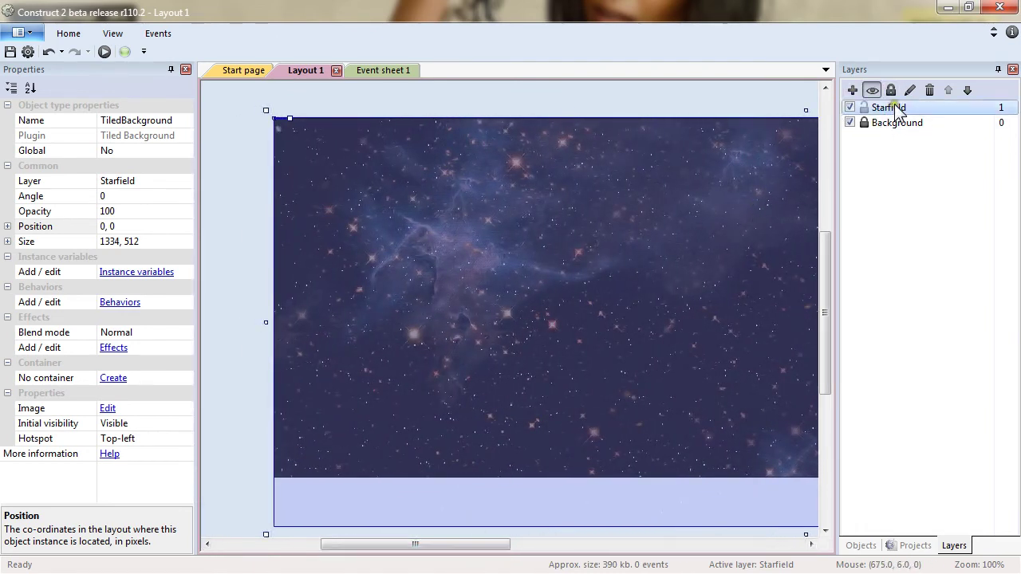
drag(891, 112, 873, 141)
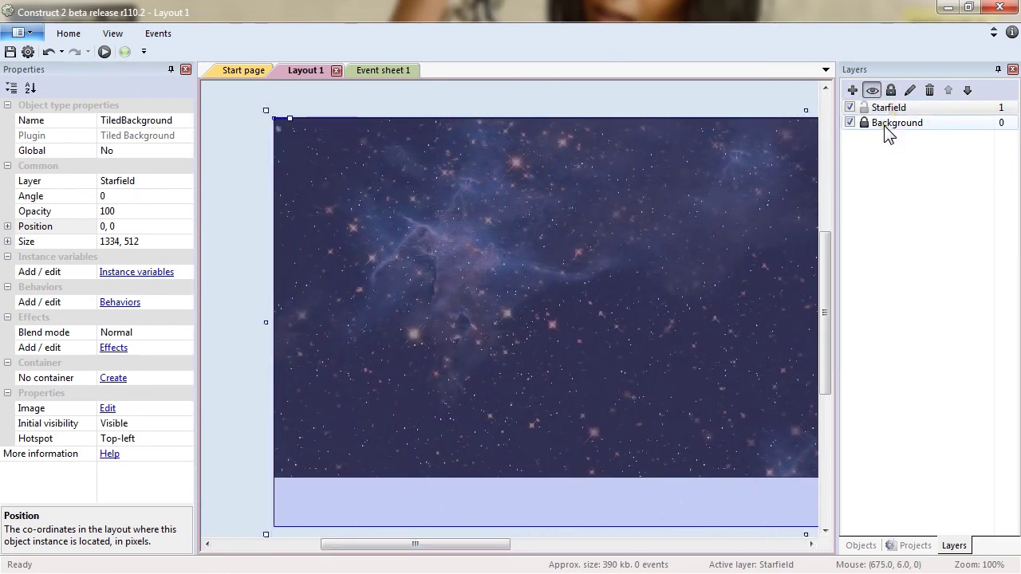
Lock the Starfield layer and set the Background layer's parallax to 25, 100.
click(873, 110)
click(865, 108)
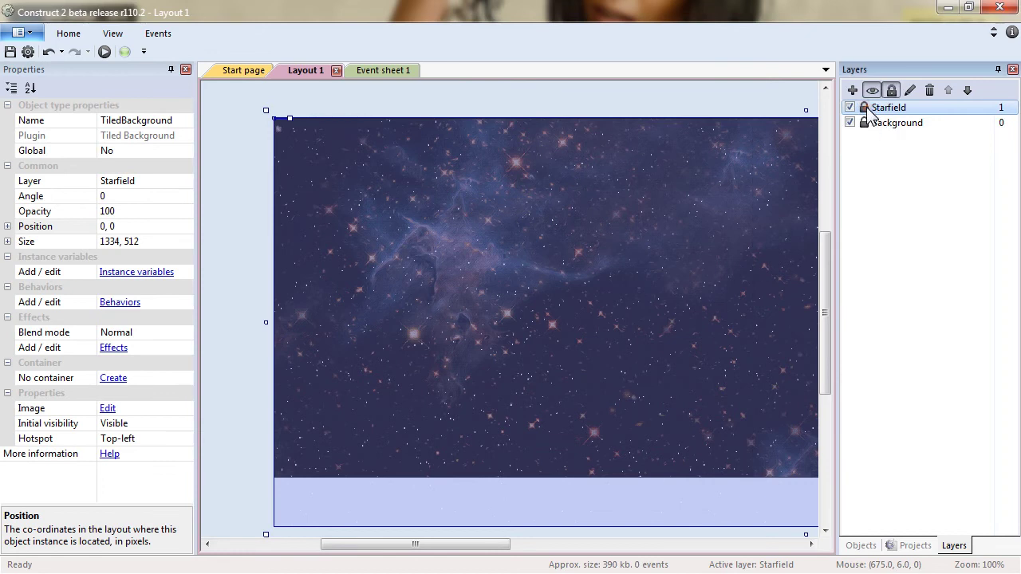
click(896, 124)
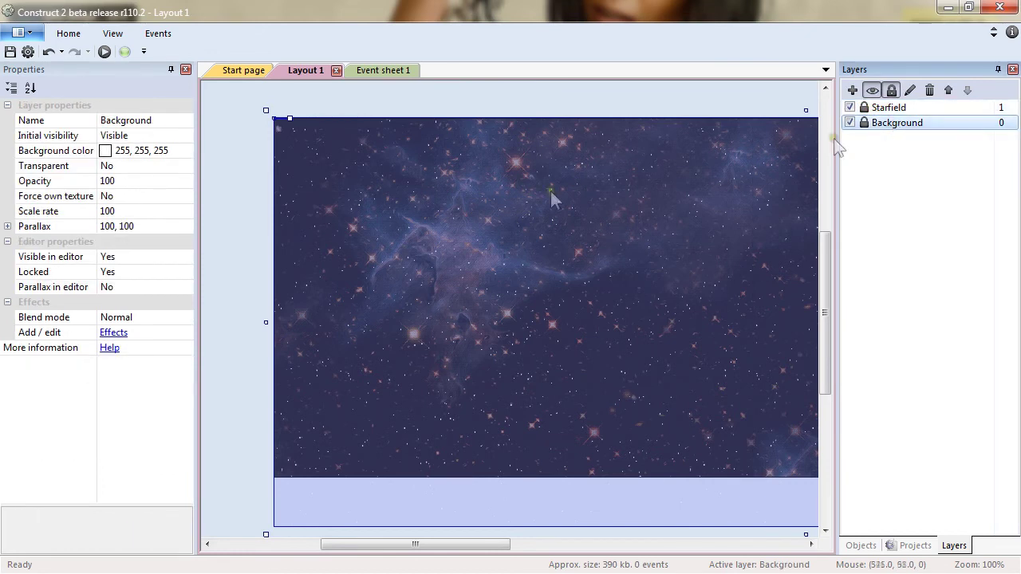
click(117, 227)
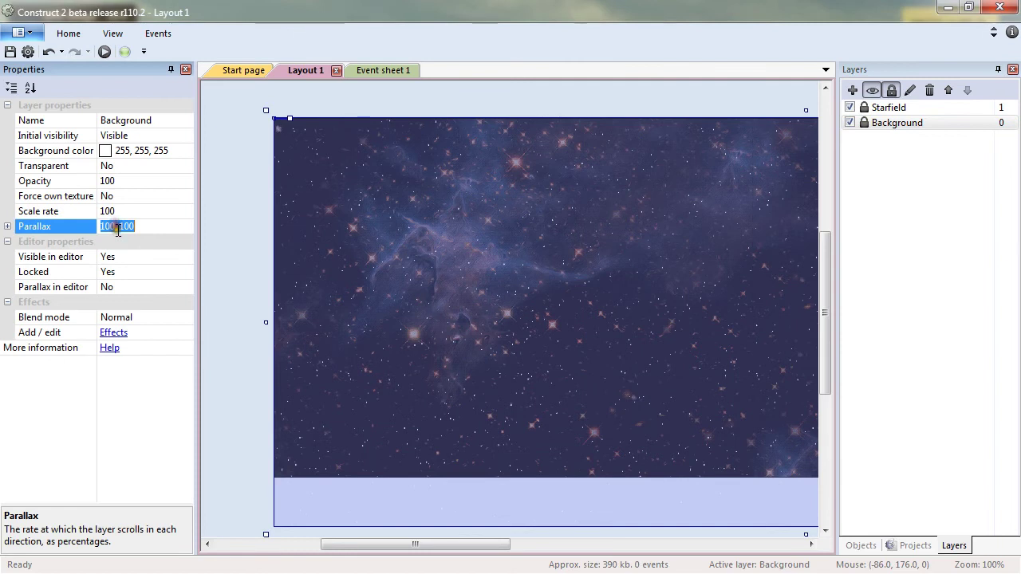
click(291, 403)
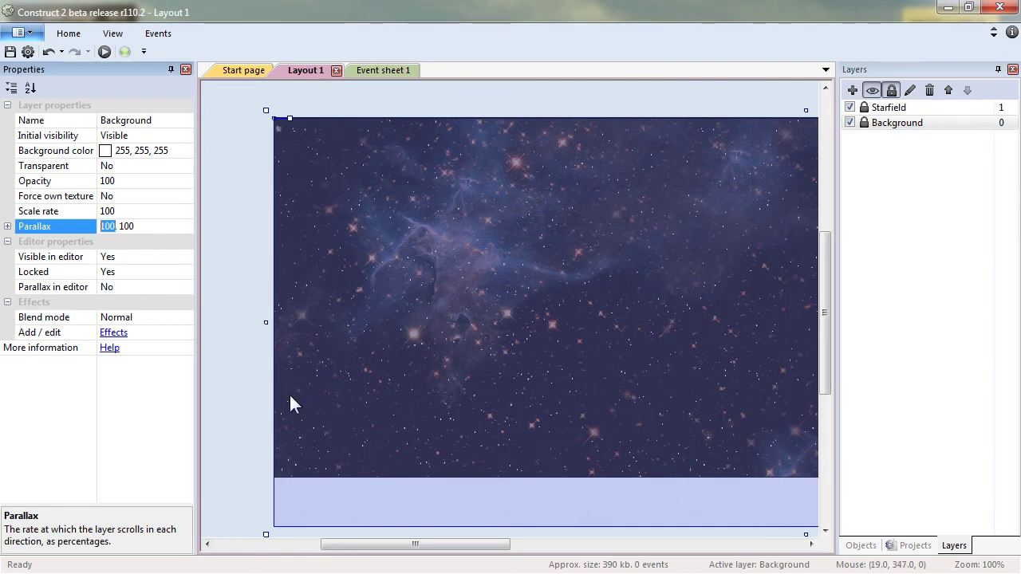
text(25)
click(227, 365)
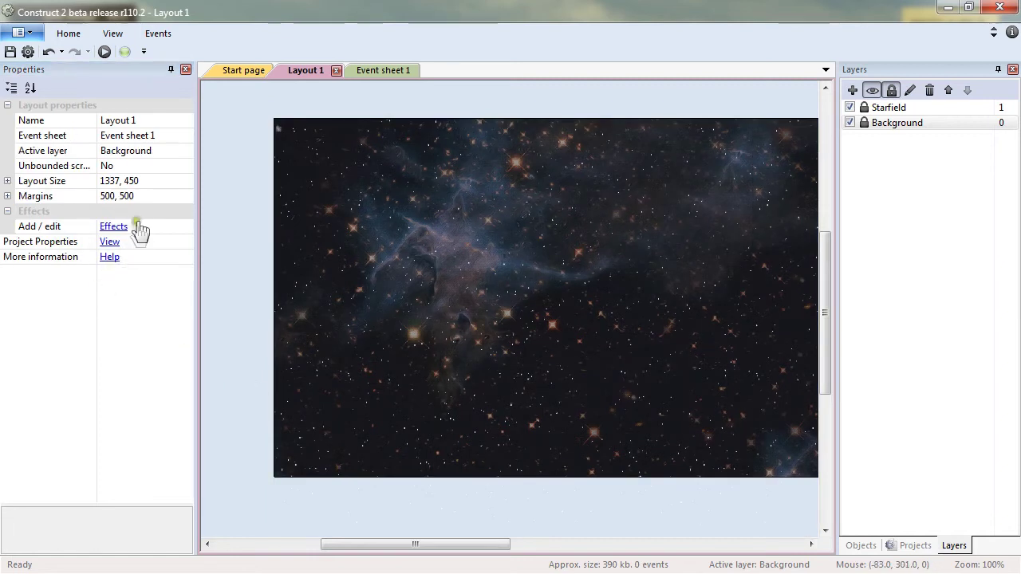
Set Parallax in editor to Yes for the Background layer.
click(871, 125)
click(871, 127)
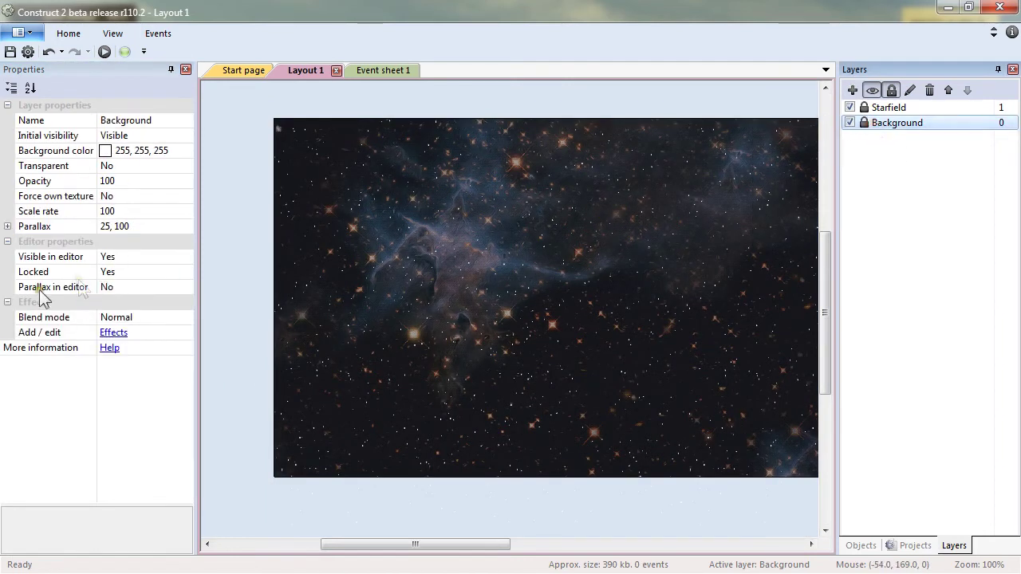
click(188, 287)
click(170, 298)
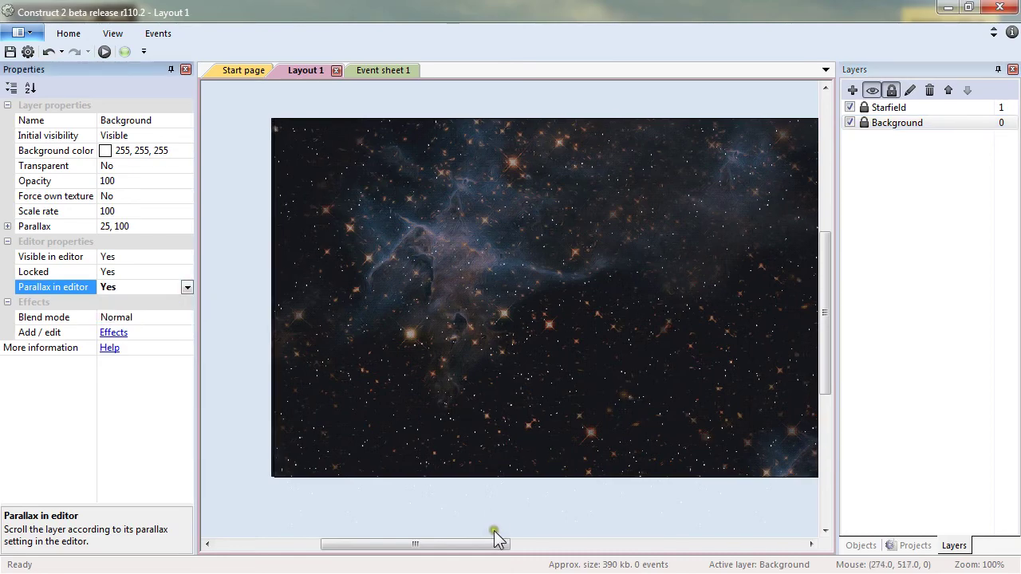
mouse_move(467, 544)
mouse_down()
mouse_move(691, 540)
mouse_move(497, 537)
mouse_move(400, 517)
mouse_move(734, 534)
mouse_move(419, 537)
mouse_move(631, 529)
mouse_move(579, 540)
mouse_move(460, 538)
mouse_up()
click(888, 107)
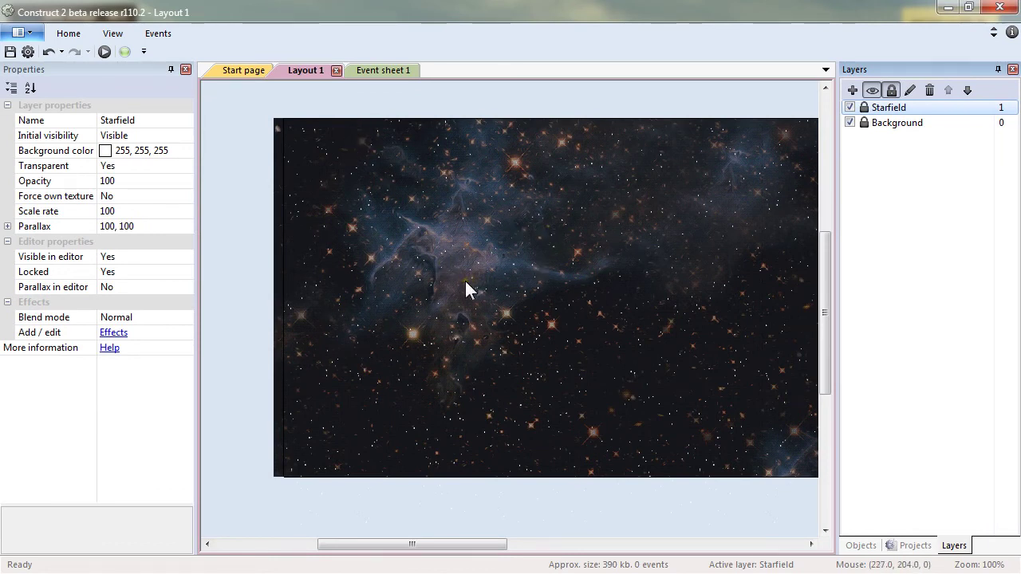
click(372, 71)
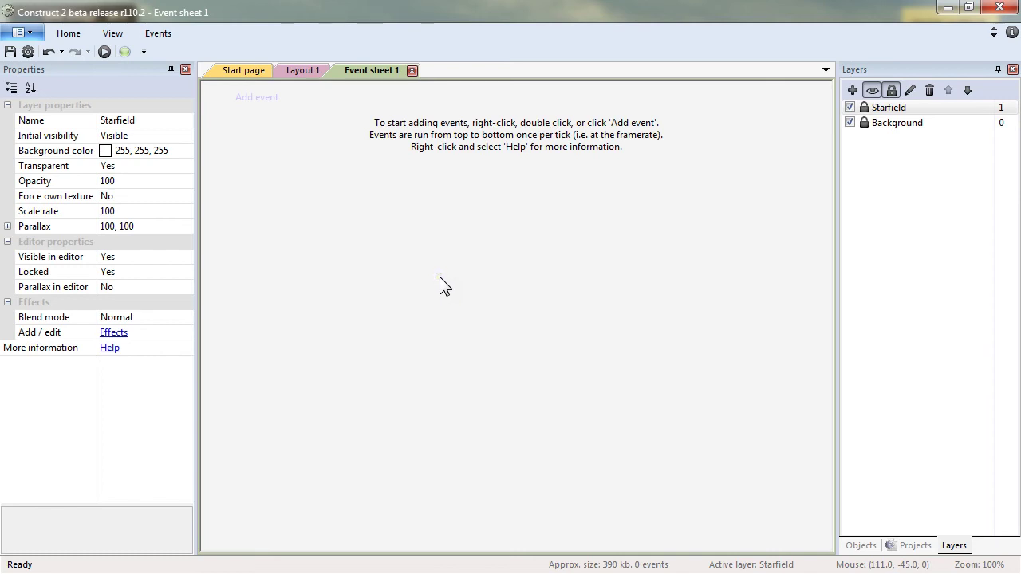
click(366, 284)
click(362, 255)
click(307, 70)
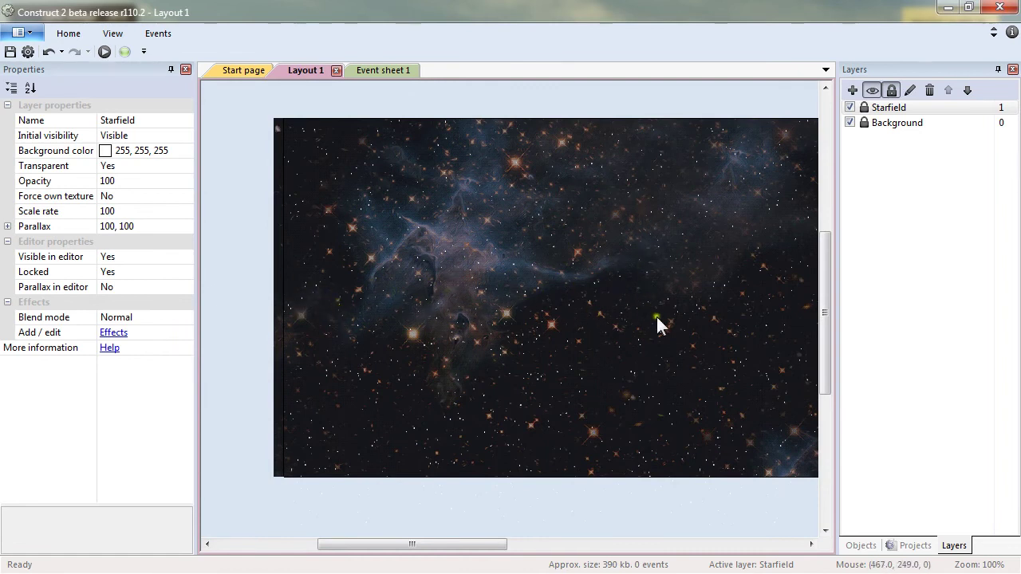
On Event sheet 1, create a System Every tick event and start adding an action.
click(369, 68)
right_click(293, 303)
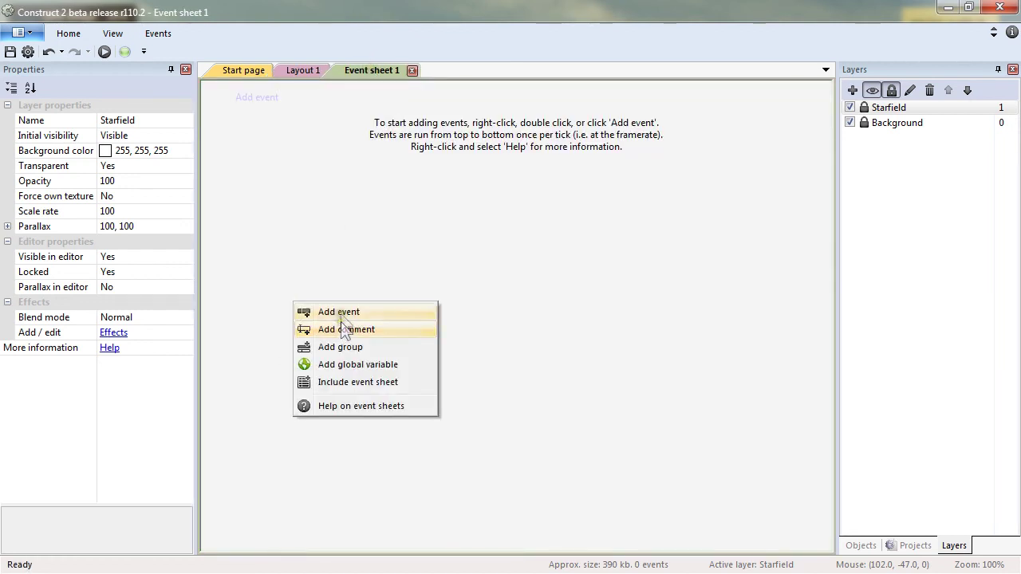
click(382, 312)
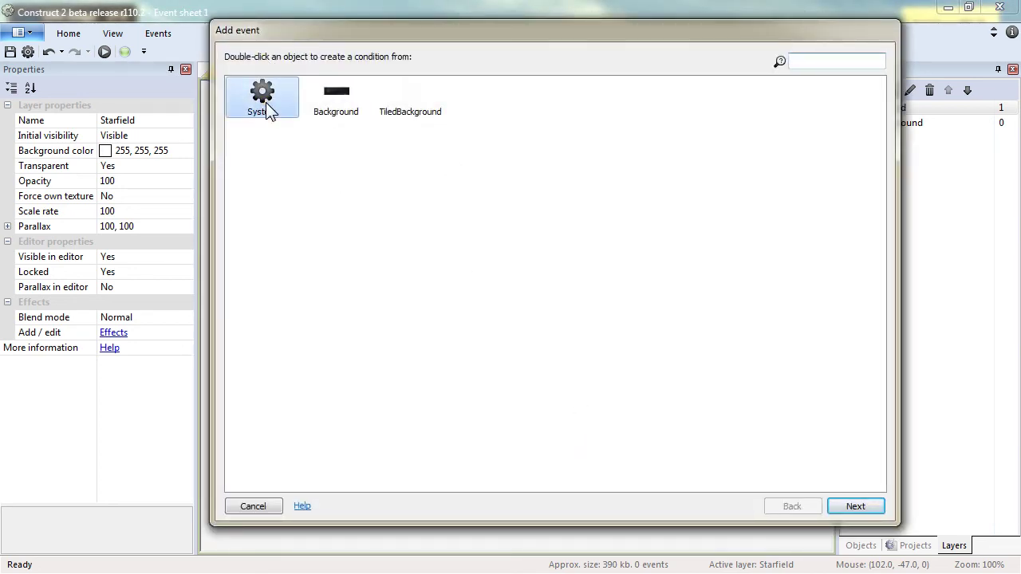
double_click(266, 105)
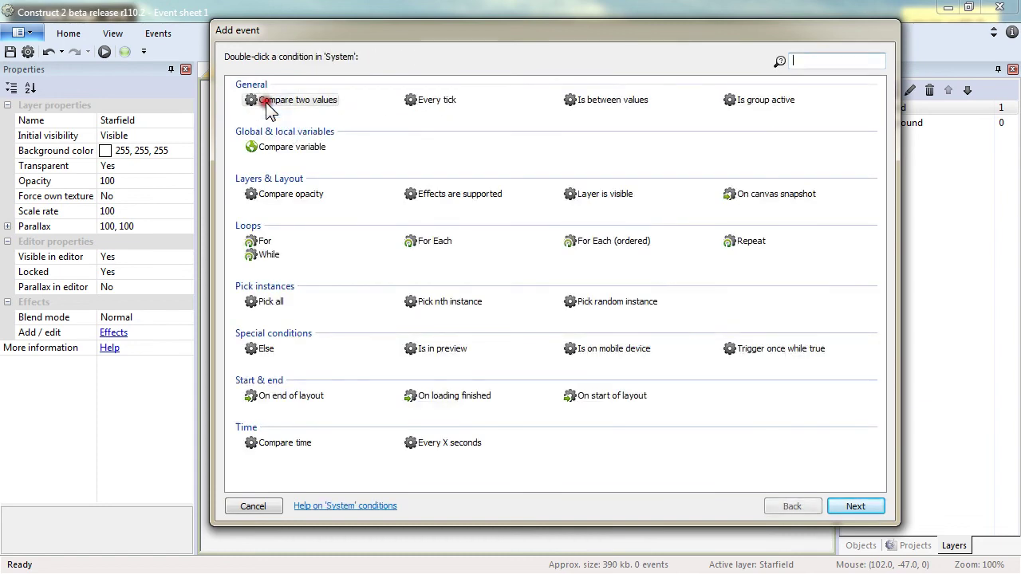
double_click(437, 102)
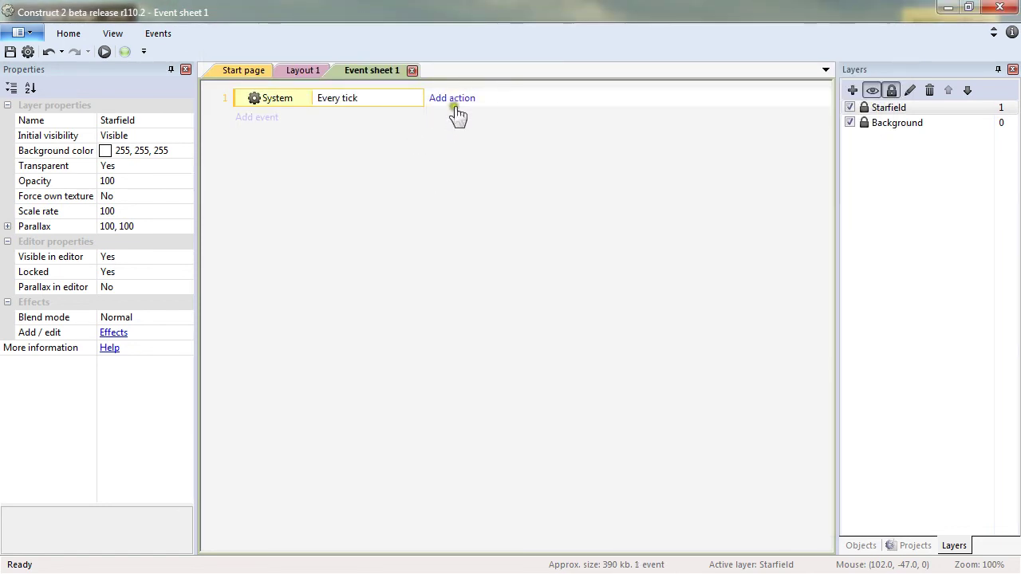
click(454, 102)
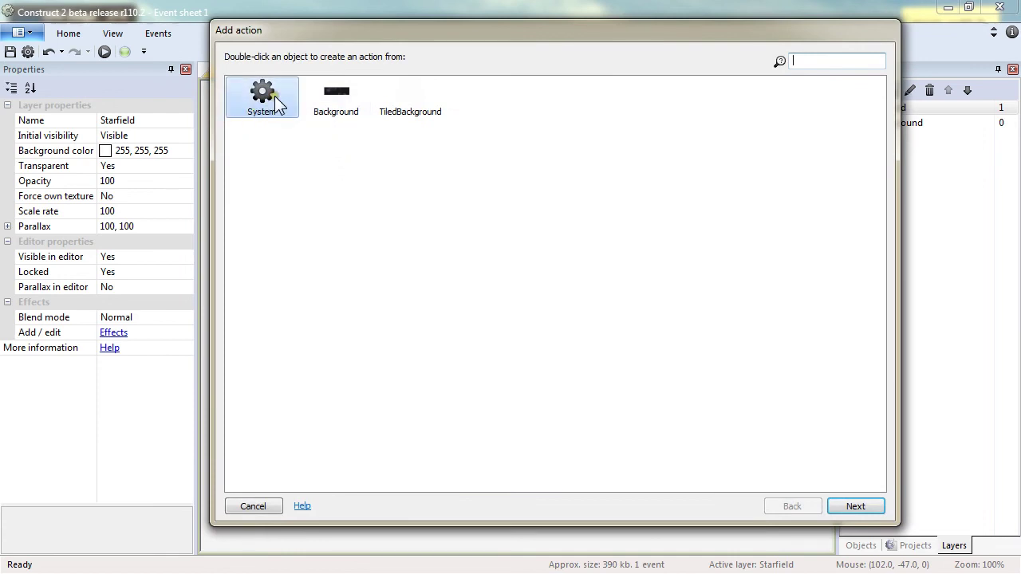
Add a System Scroll to X action with X set to scrollx + 8 * dt.
double_click(271, 100)
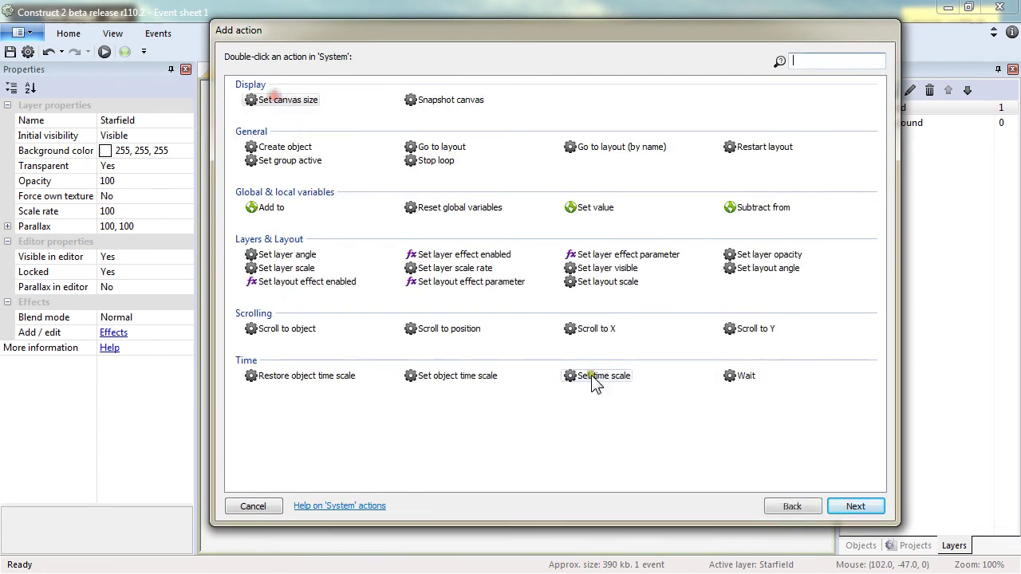
double_click(594, 329)
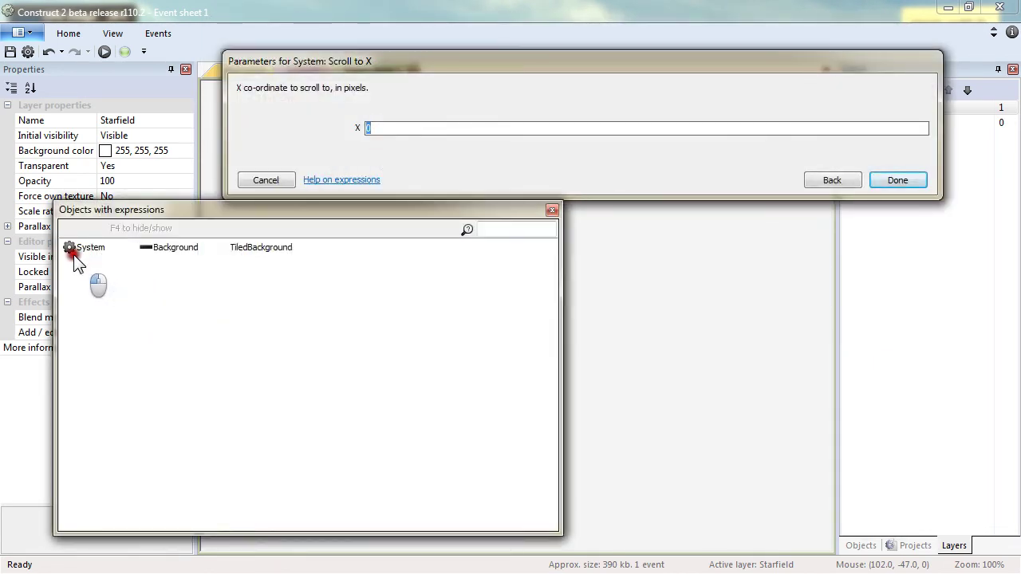
double_click(72, 251)
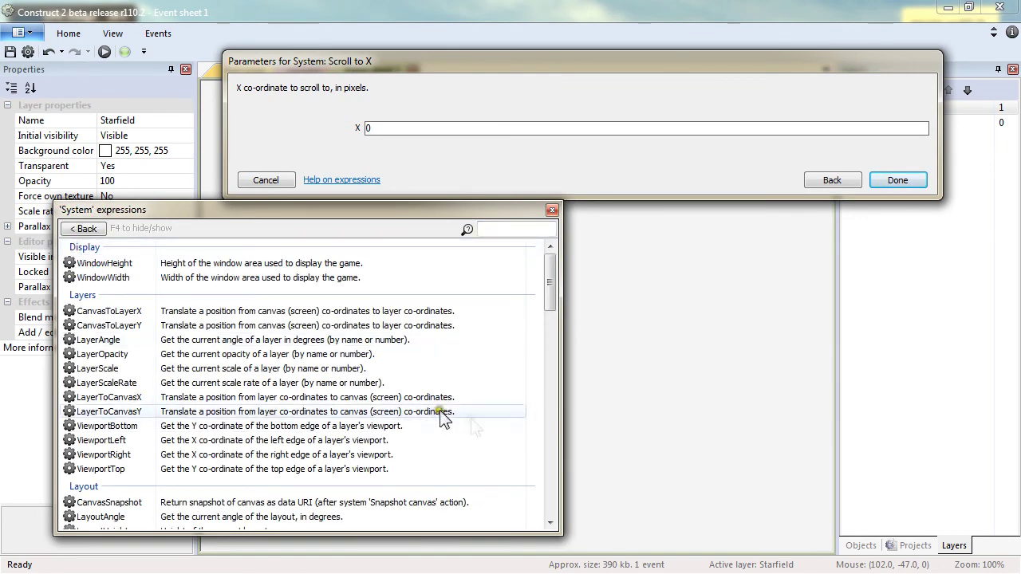
scroll(547, 308, down, 5)
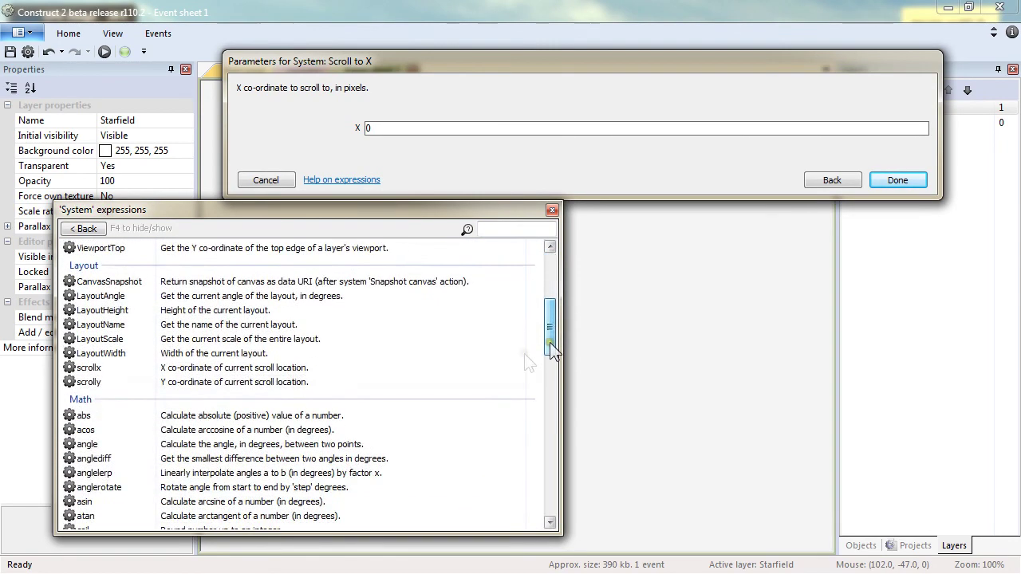
click(129, 369)
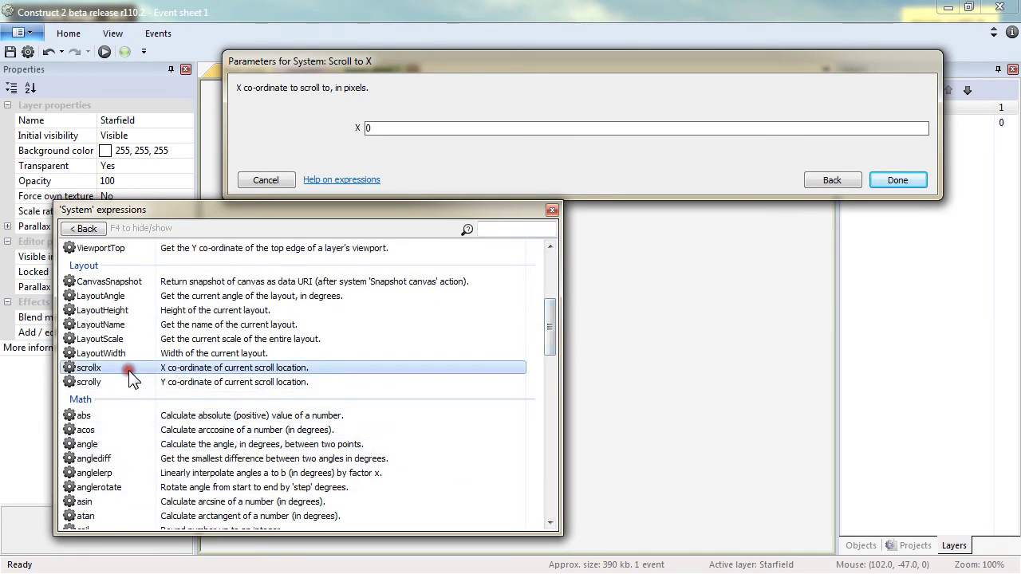
click(207, 367)
double_click(209, 368)
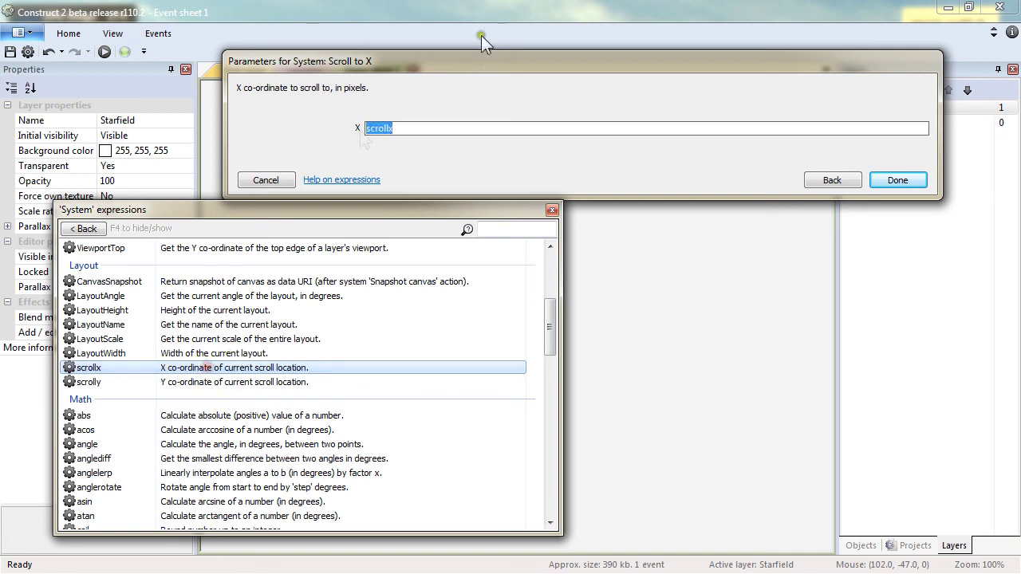
click(452, 125)
text(+ 8 * dt)
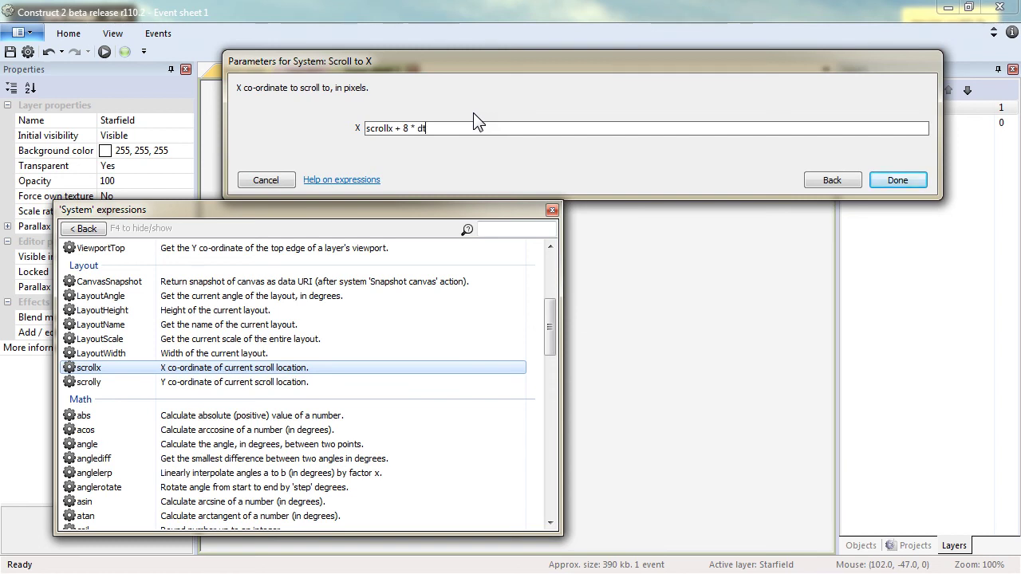
click(915, 180)
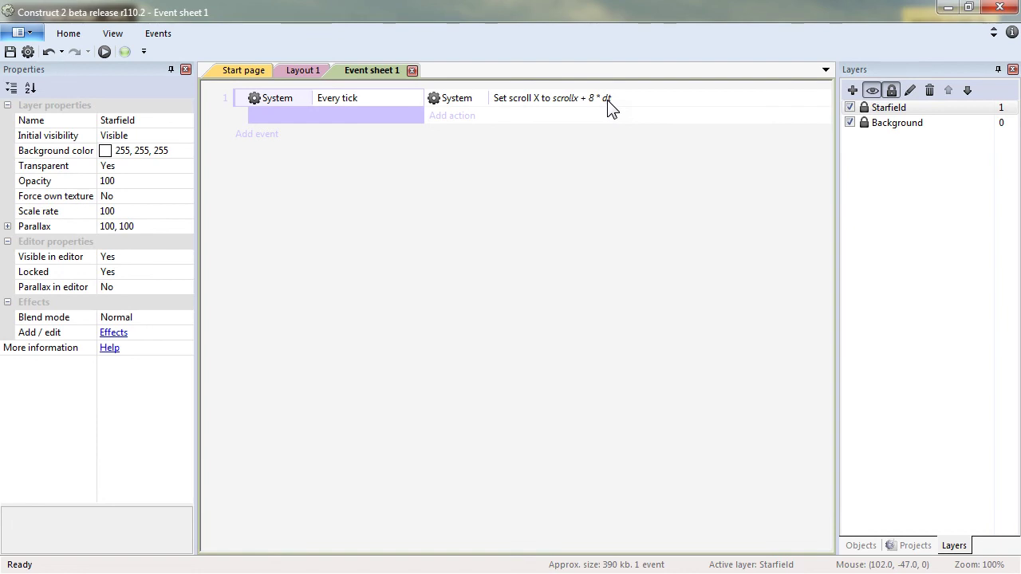
Preview the layout in Firefox with F5 to watch the starfield scroll.
click(602, 140)
key(F5)
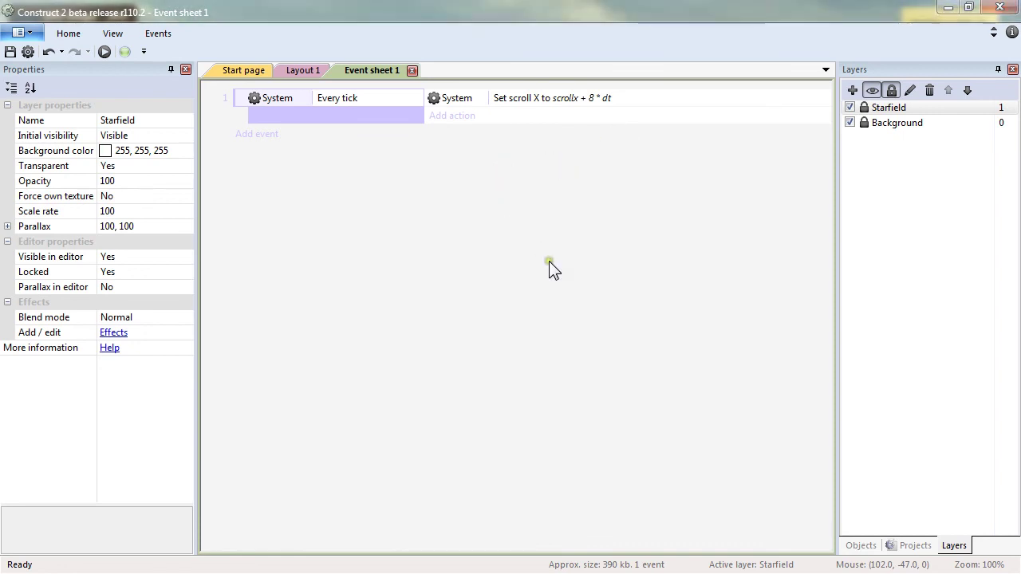